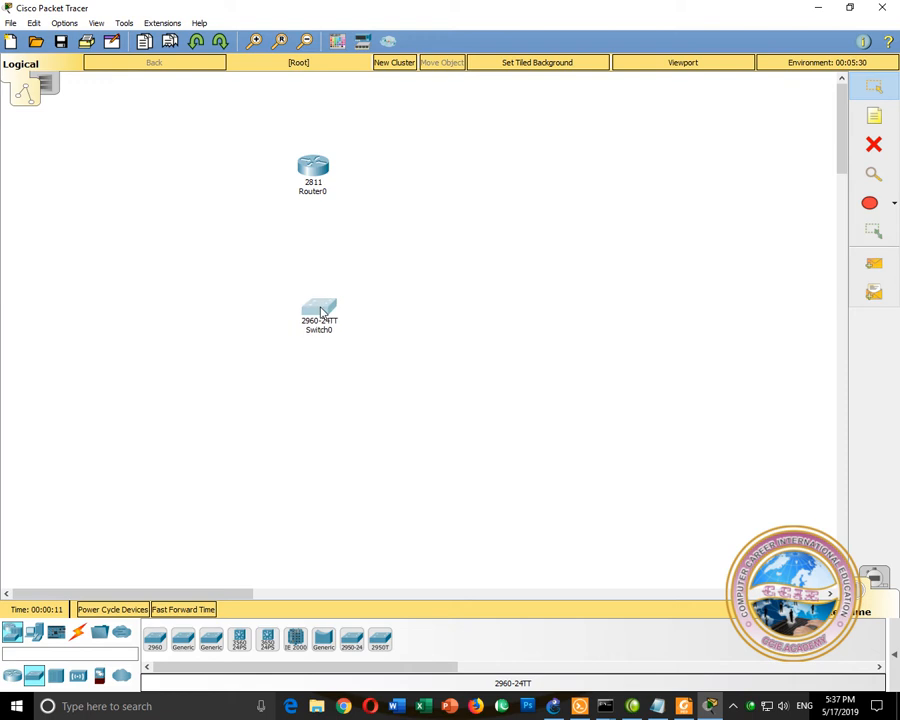
Place four generic PCs below Switch0, two towards the left and two towards the right.
{"action": "left_click", "coordinate": [35, 632]}
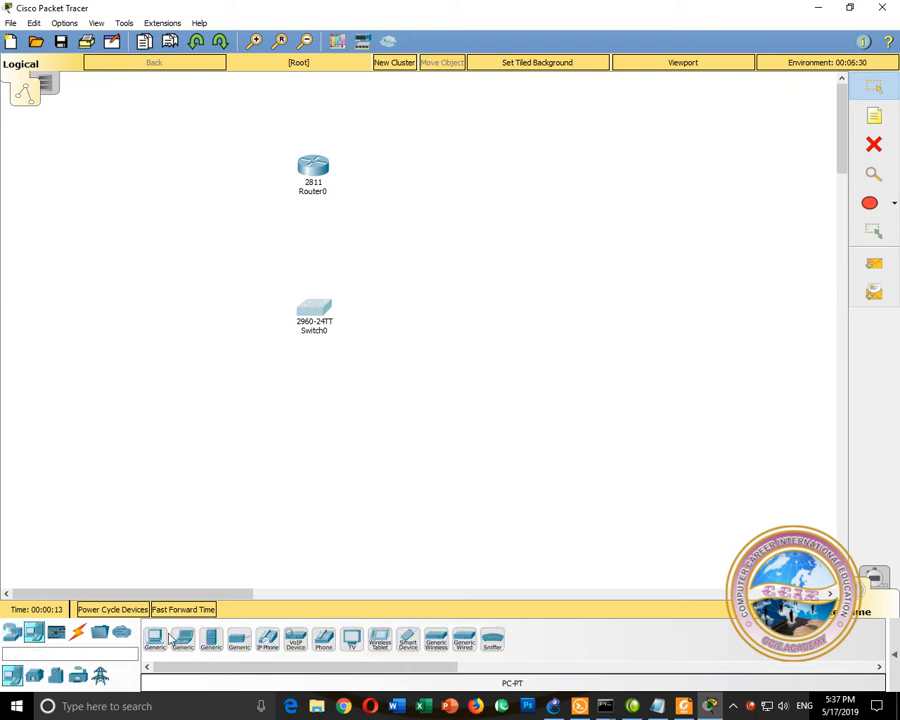
{"action": "left_click", "coordinate": [154, 638]}
{"action": "left_click", "coordinate": [180, 456]}
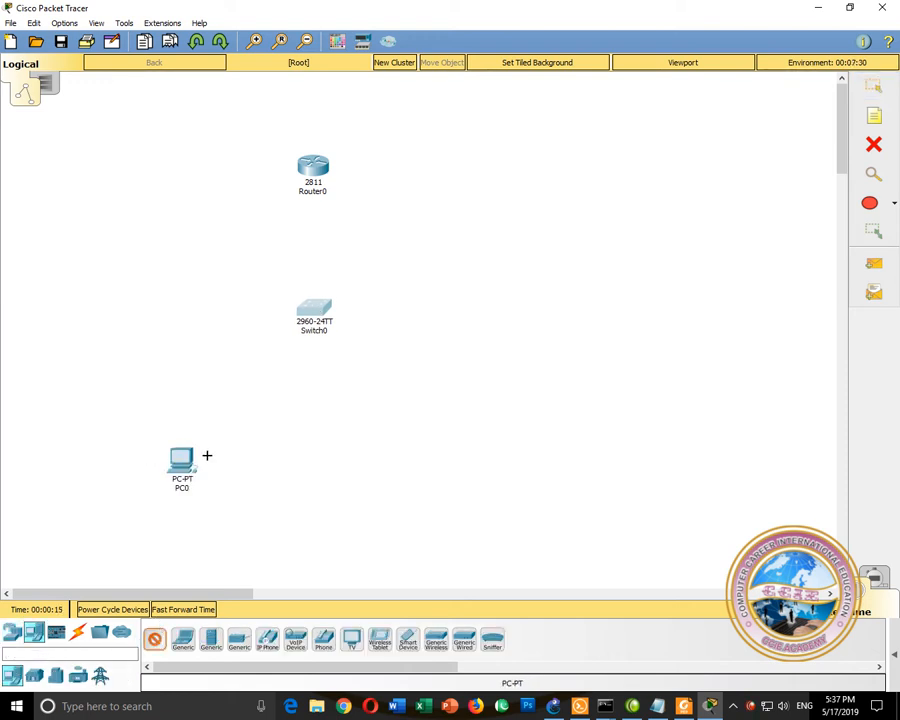
{"action": "left_click", "coordinate": [238, 454]}
{"action": "left_click", "coordinate": [411, 449]}
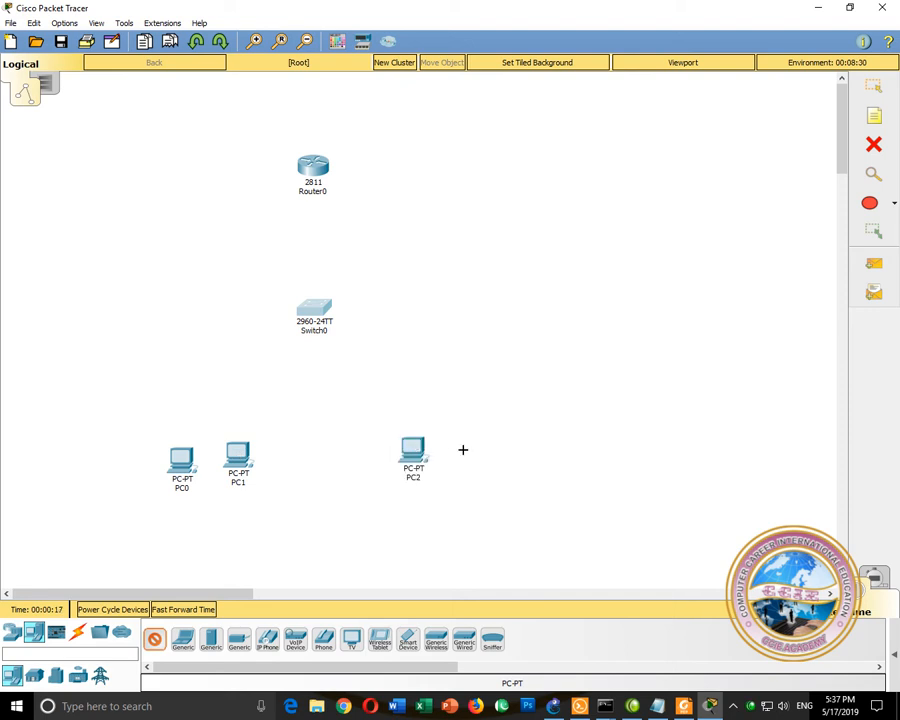
{"action": "left_click", "coordinate": [464, 451]}
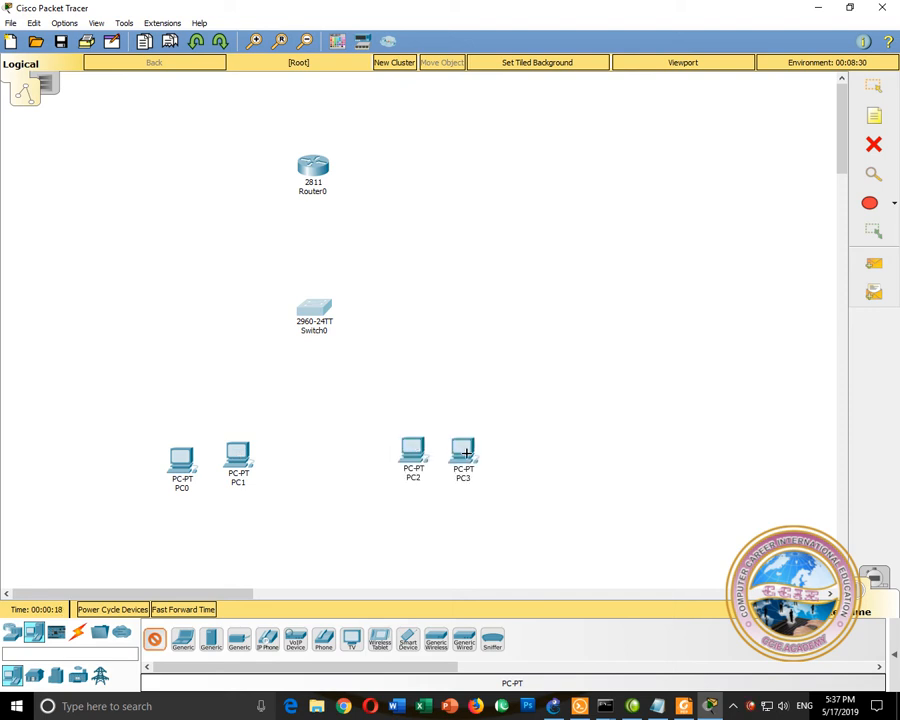
{"action": "left_click", "coordinate": [873, 87]}
Try to link Router0's FastEthernet0/0 to Switch0's FastEthernet0/1 with a copper straight-through cable.
{"action": "left_click", "coordinate": [77, 632]}
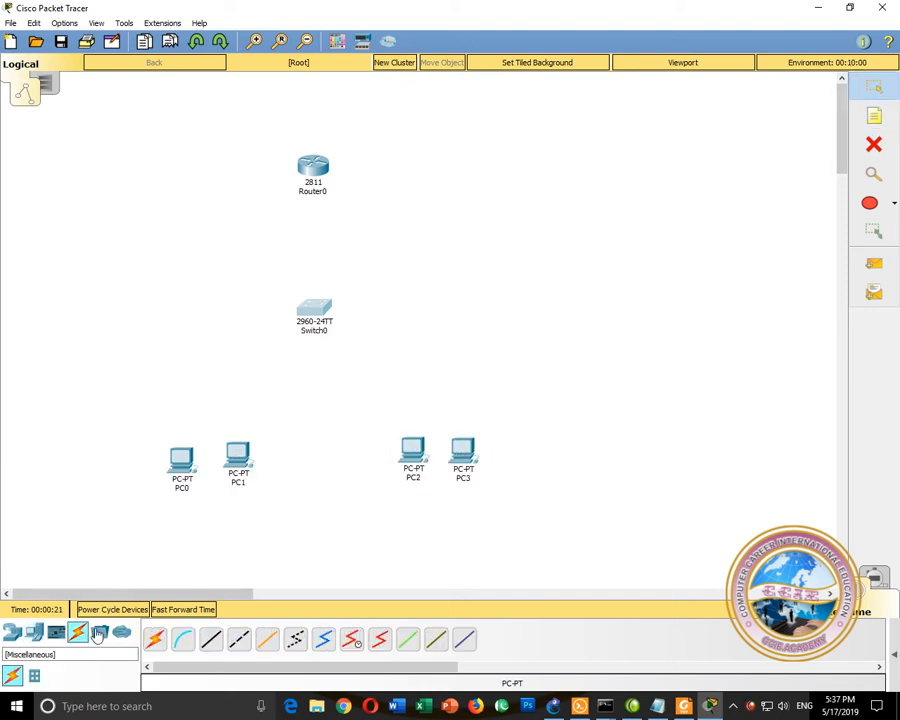
{"action": "left_click", "coordinate": [211, 640]}
{"action": "left_click", "coordinate": [308, 172]}
{"action": "left_click", "coordinate": [318, 208]}
{"action": "left_click", "coordinate": [312, 305]}
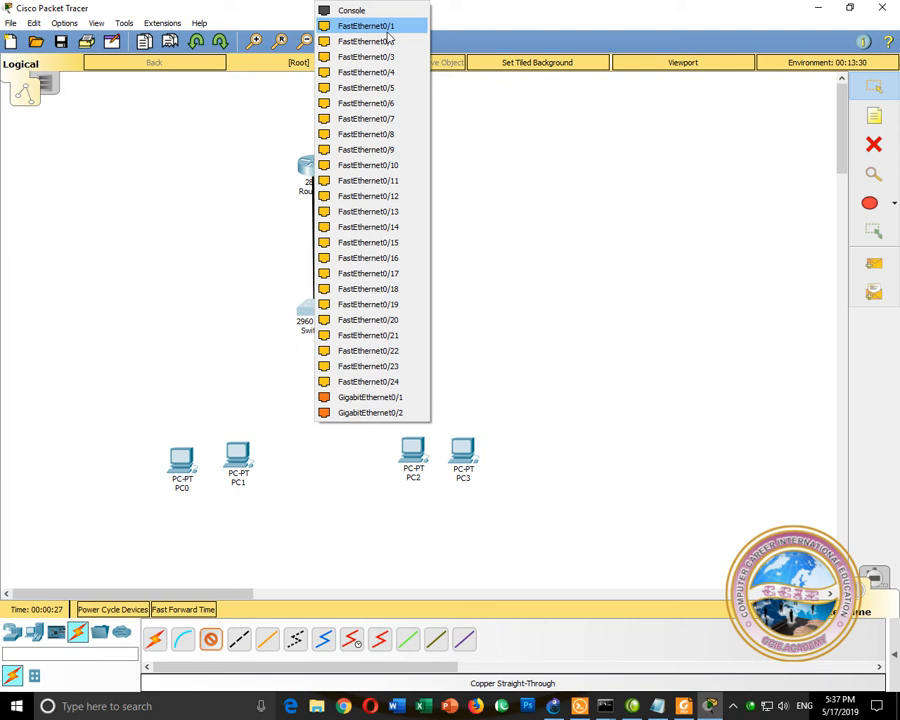
{"action": "left_click", "coordinate": [387, 30]}
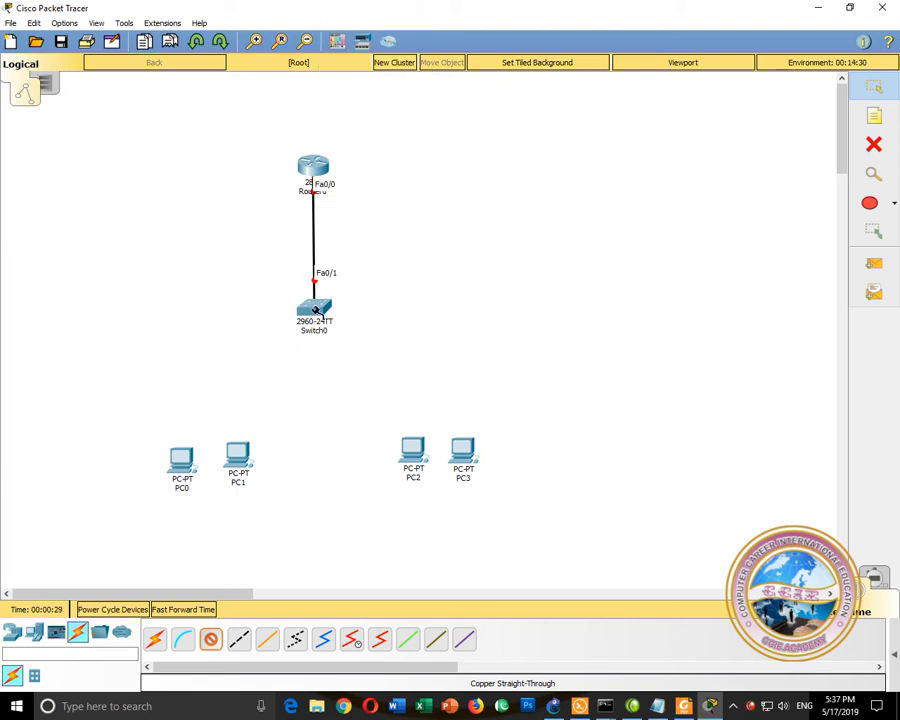
{"action": "mouse_move", "coordinate": [310, 310]}
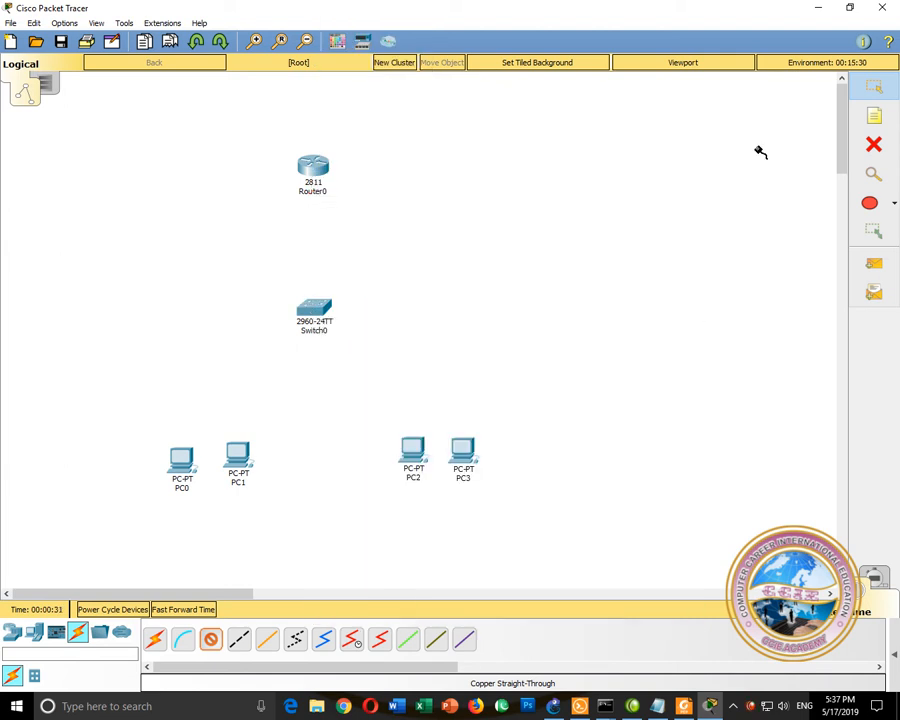
Connect Switch0's FastEthernet0/2 to PC0 and FastEthernet0/1 to PC1 using copper straight-through cables on each PC's FastEthernet0.
{"action": "left_click", "coordinate": [309, 312]}
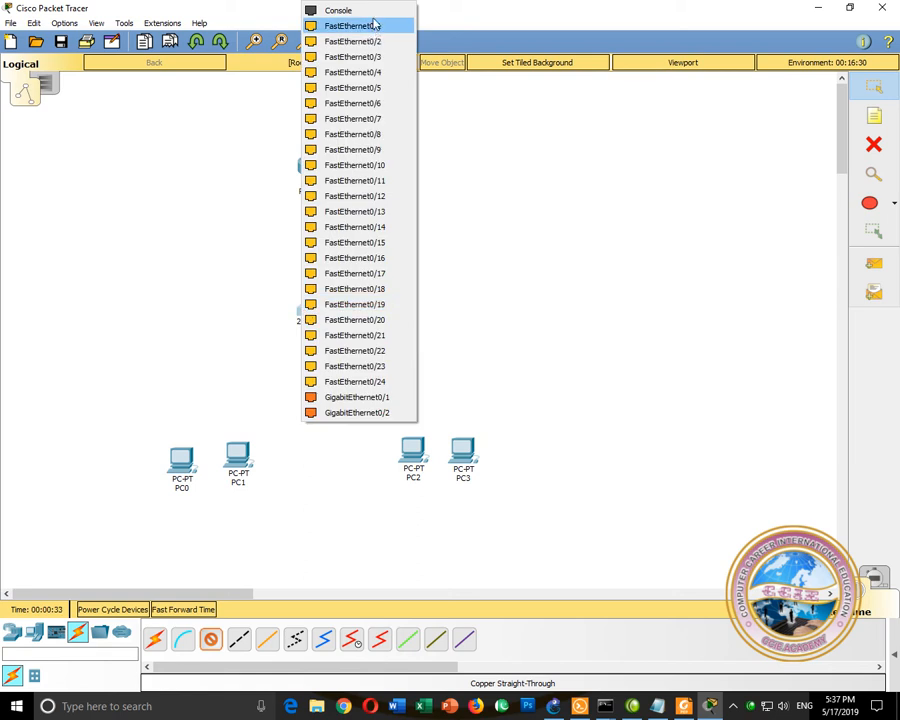
{"action": "left_click", "coordinate": [374, 25]}
{"action": "left_click", "coordinate": [182, 459]}
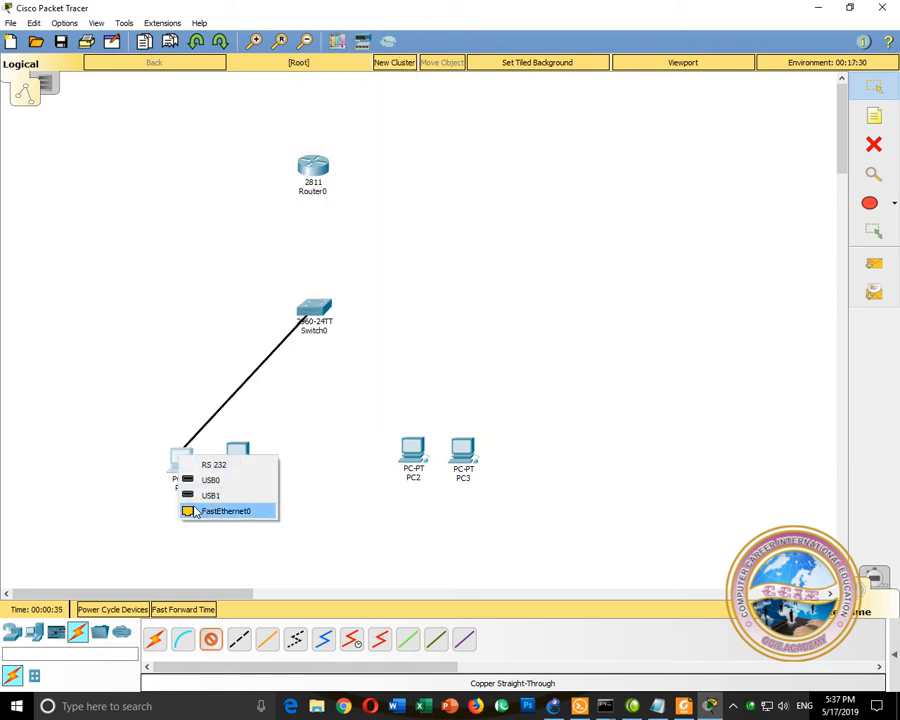
{"action": "left_click", "coordinate": [228, 507]}
{"action": "left_click", "coordinate": [236, 455]}
{"action": "left_click", "coordinate": [268, 508]}
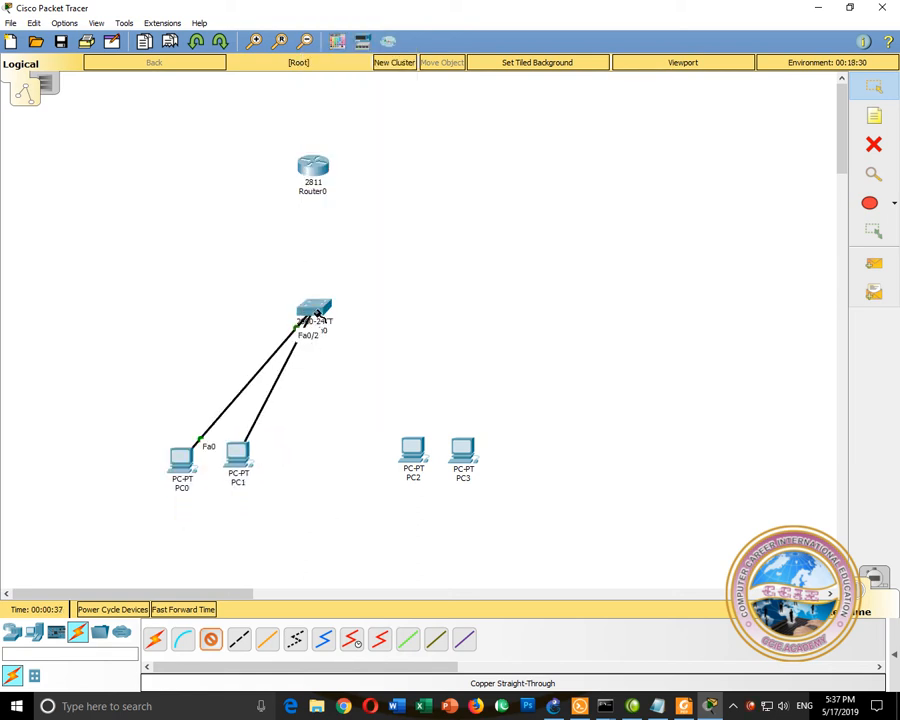
{"action": "left_click", "coordinate": [313, 316]}
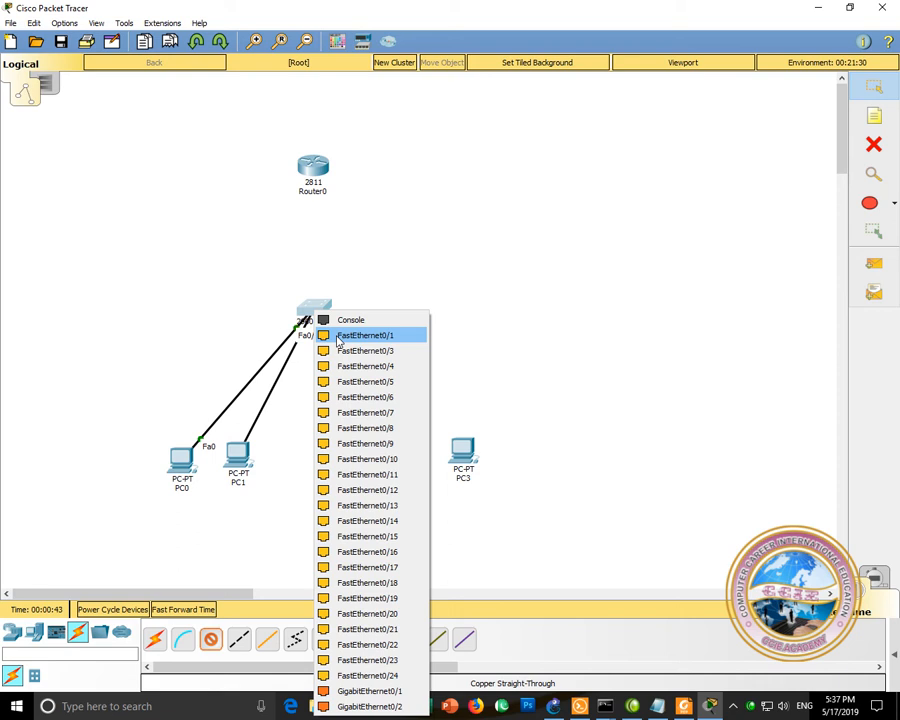
{"action": "left_click", "coordinate": [339, 349]}
Connect Switch0's FastEthernet0/3 to PC2 and FastEthernet0/4 to PC3 using copper straight-through cables on each PC's FastEthernet0.
{"action": "left_click", "coordinate": [312, 306]}
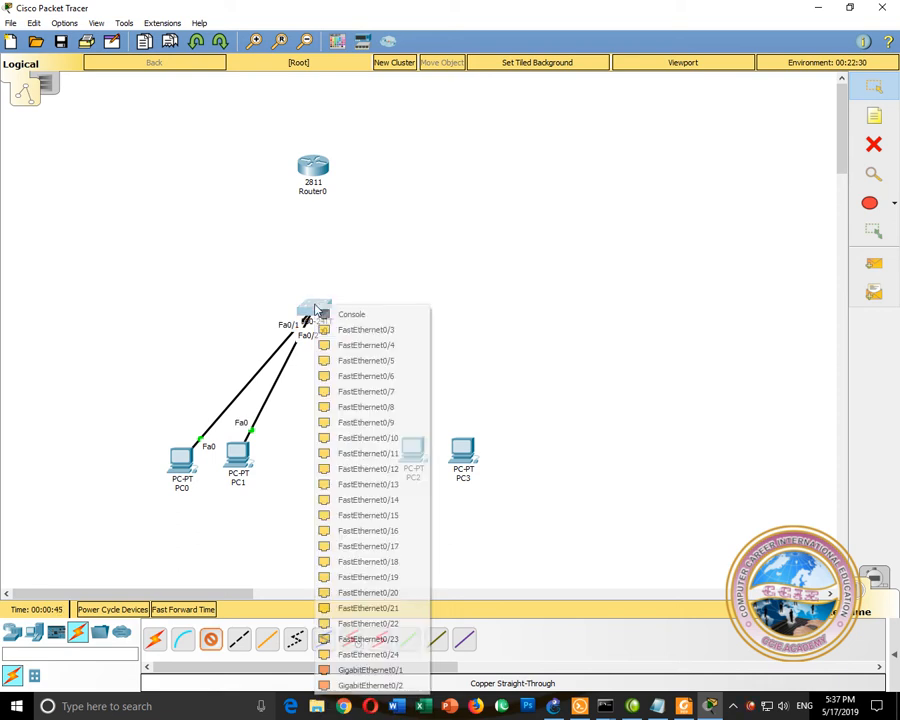
{"action": "left_click", "coordinate": [330, 328]}
{"action": "left_click", "coordinate": [410, 448]}
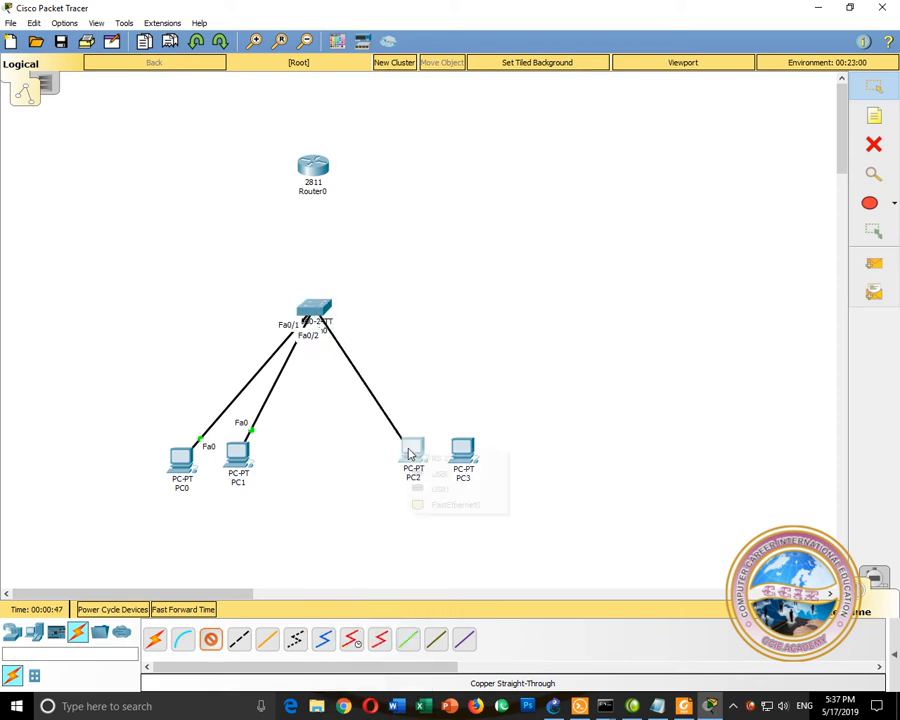
{"action": "left_click", "coordinate": [456, 503]}
{"action": "left_click", "coordinate": [461, 457]}
{"action": "left_click", "coordinate": [498, 508]}
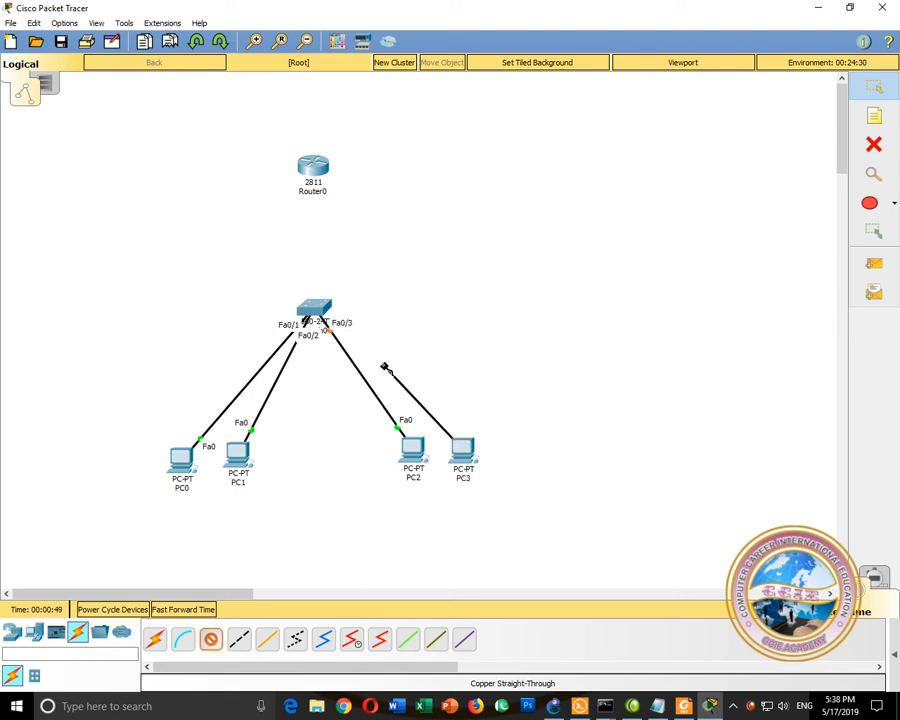
{"action": "left_click", "coordinate": [318, 307]}
{"action": "left_click", "coordinate": [340, 328]}
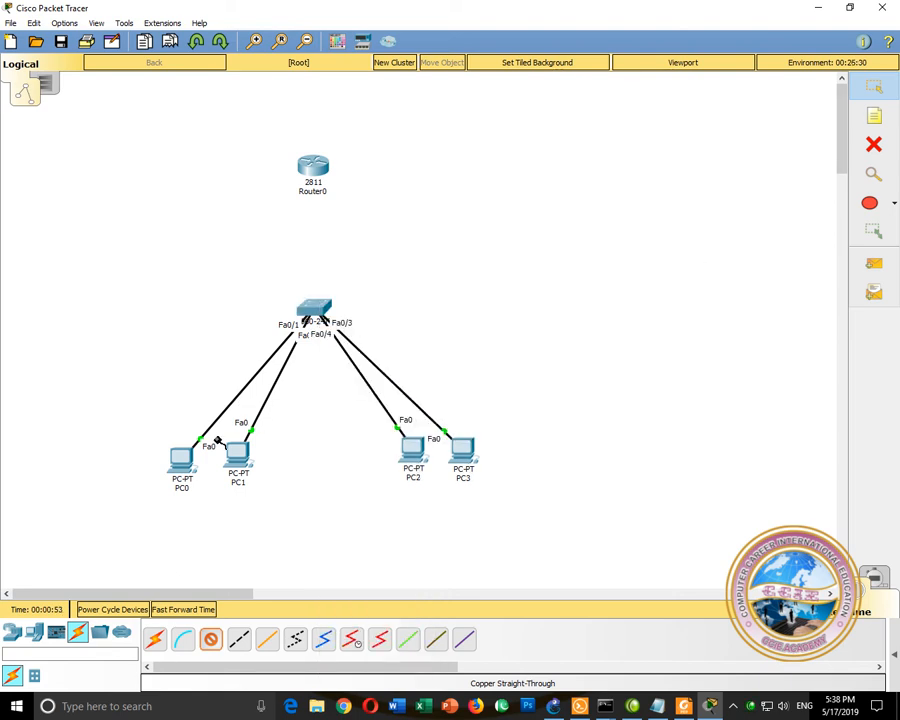
Rearrange the PCs so PC1 sits to the left of PC0, and move PC2 and PC3 slightly closer to the switch's centre line.
{"action": "mouse_move", "coordinate": [238, 452]}
{"action": "left_mouse_down"}
{"action": "mouse_move", "coordinate": [166, 420]}
{"action": "mouse_move", "coordinate": [247, 456]}
{"action": "left_mouse_up"}
{"action": "left_click_drag", "start_coordinate": [166, 425], "coordinate": [201, 479]}
{"action": "left_click_drag", "start_coordinate": [250, 458], "coordinate": [255, 470]}
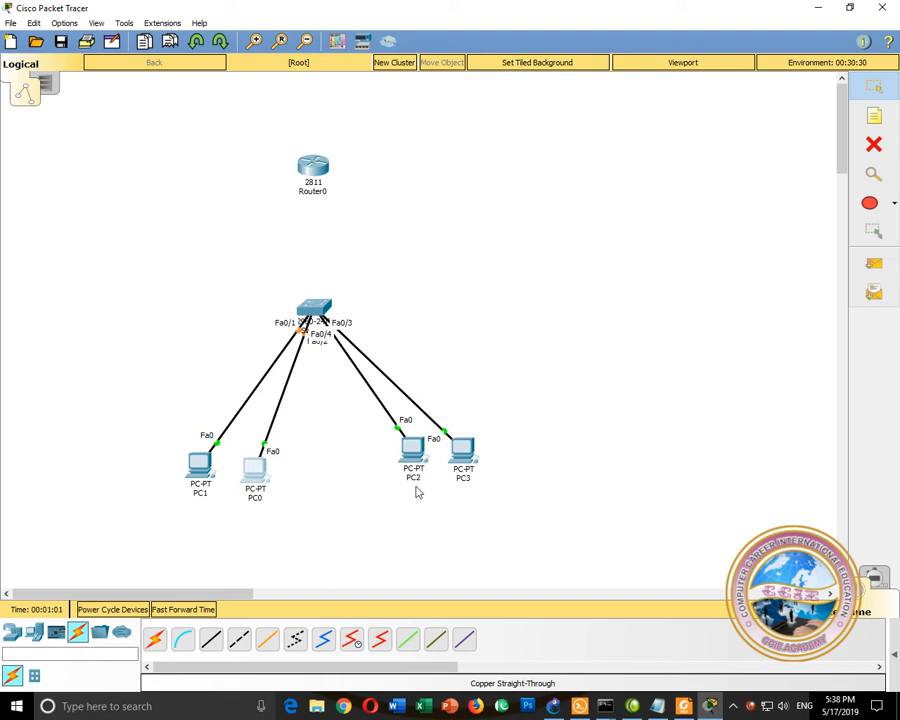
{"action": "left_click_drag", "start_coordinate": [414, 456], "coordinate": [406, 465]}
{"action": "mouse_move", "coordinate": [474, 465]}
{"action": "left_mouse_down"}
{"action": "mouse_move", "coordinate": [465, 478]}
{"action": "mouse_move", "coordinate": [467, 459]}
{"action": "left_mouse_up"}
{"action": "left_click_drag", "start_coordinate": [408, 466], "coordinate": [453, 473]}
Connect Switch0's FastEthernet0/5 to Router0's FastEthernet0/0 with a copper straight-through cable.
{"action": "left_click", "coordinate": [210, 638]}
{"action": "left_click", "coordinate": [316, 307]}
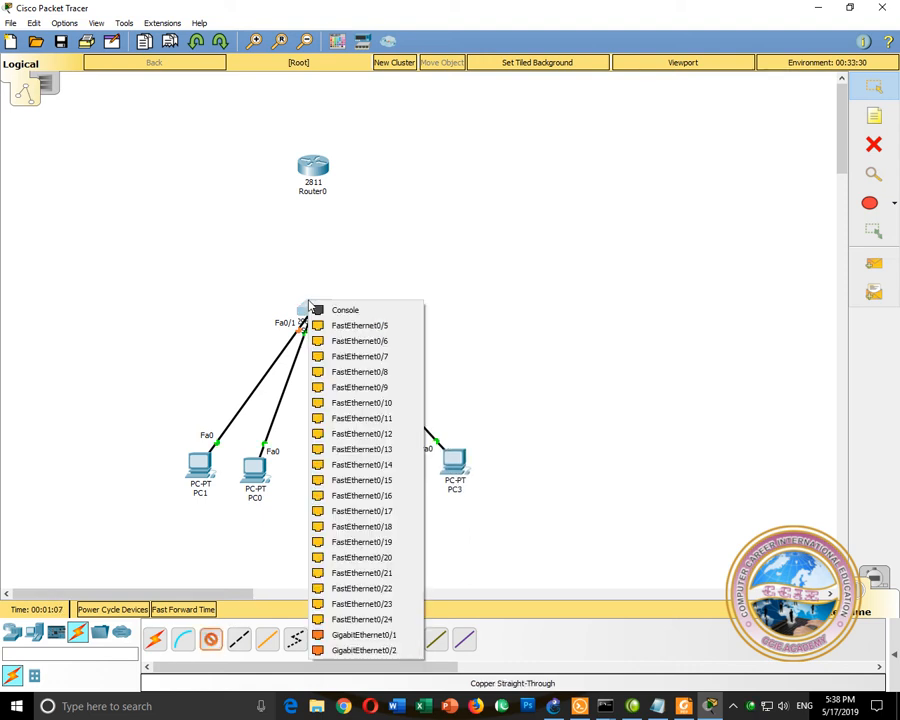
{"action": "left_click", "coordinate": [340, 321]}
{"action": "left_click", "coordinate": [309, 178]}
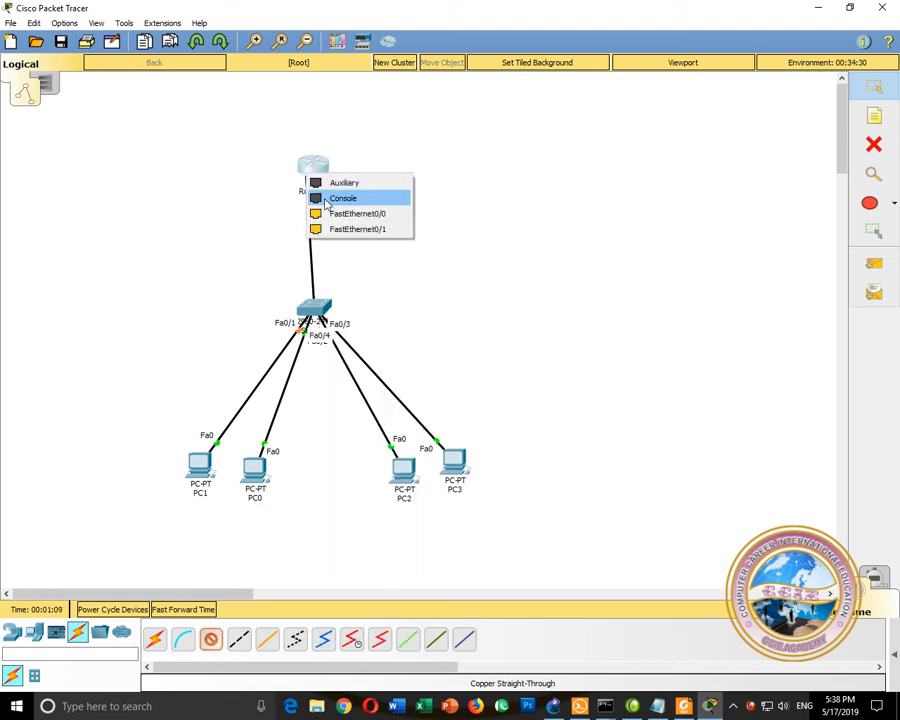
{"action": "left_click", "coordinate": [318, 215]}
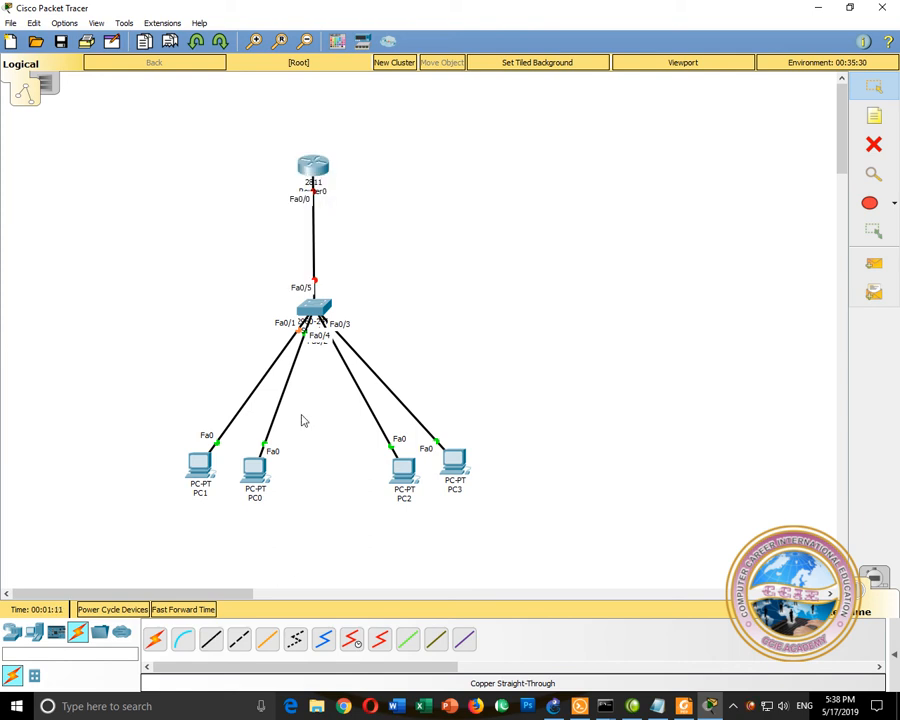
Connect Router0's FastEthernet0/1 to Switch0's FastEthernet0/6 with a copper straight-through cable.
{"action": "left_click", "coordinate": [214, 640]}
{"action": "left_click", "coordinate": [326, 172]}
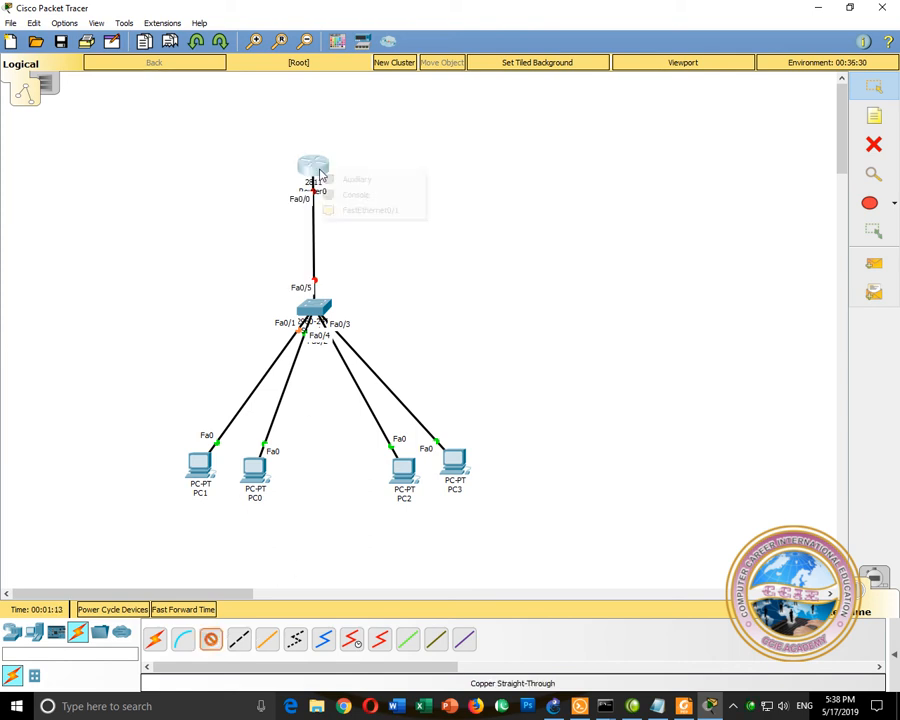
{"action": "left_click", "coordinate": [356, 193]}
{"action": "left_click", "coordinate": [322, 306]}
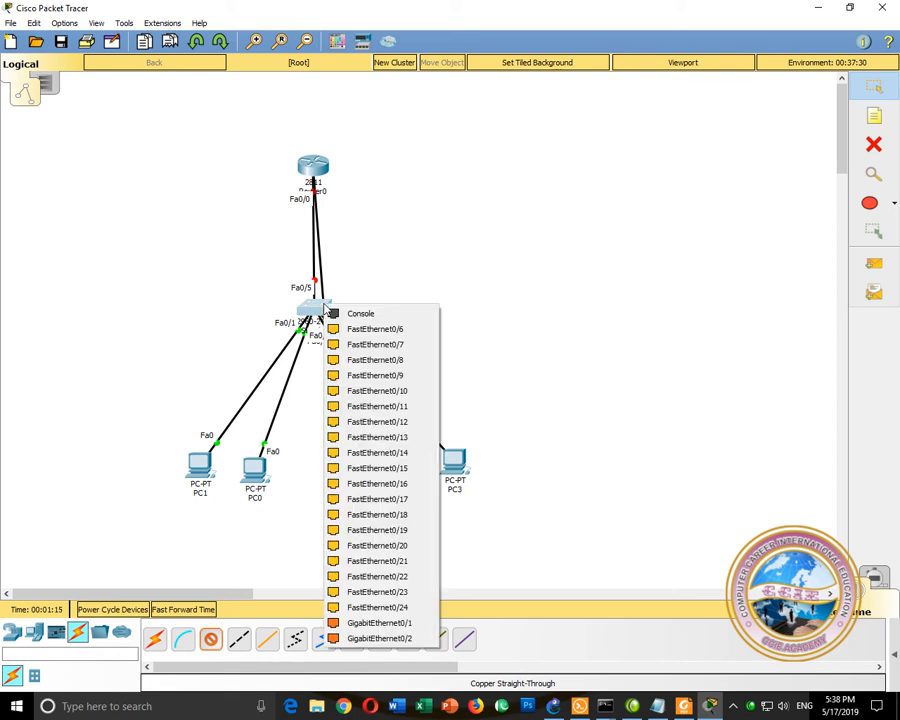
{"action": "left_click", "coordinate": [345, 325]}
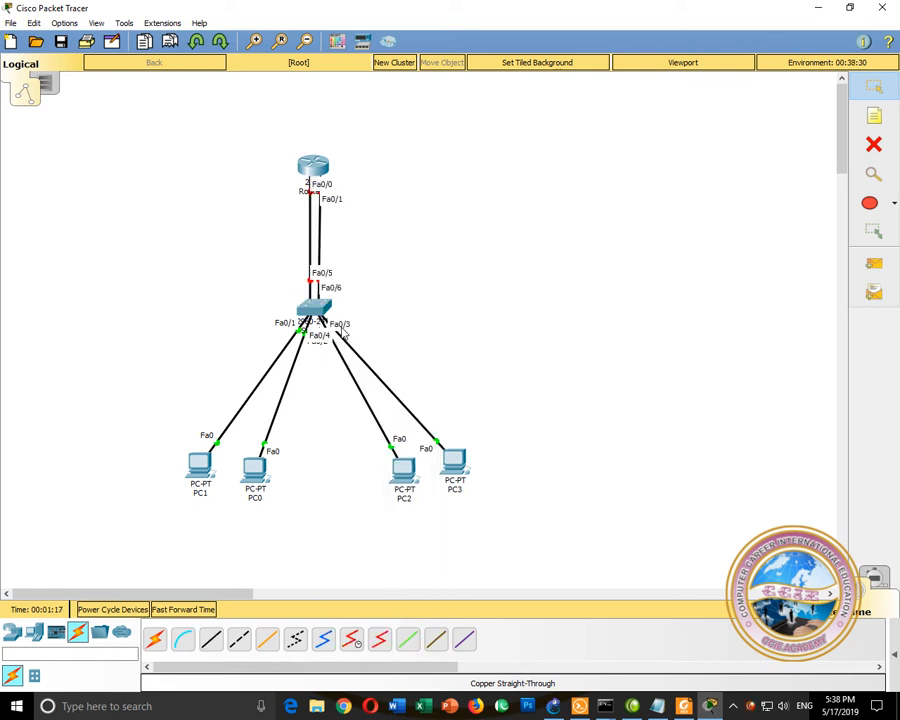
Switch to Swtiching.pdf in Foxit Reader and review the legacy inter-VLAN routing topology with its switch and router configuration commands.
{"action": "left_click", "coordinate": [818, 7]}
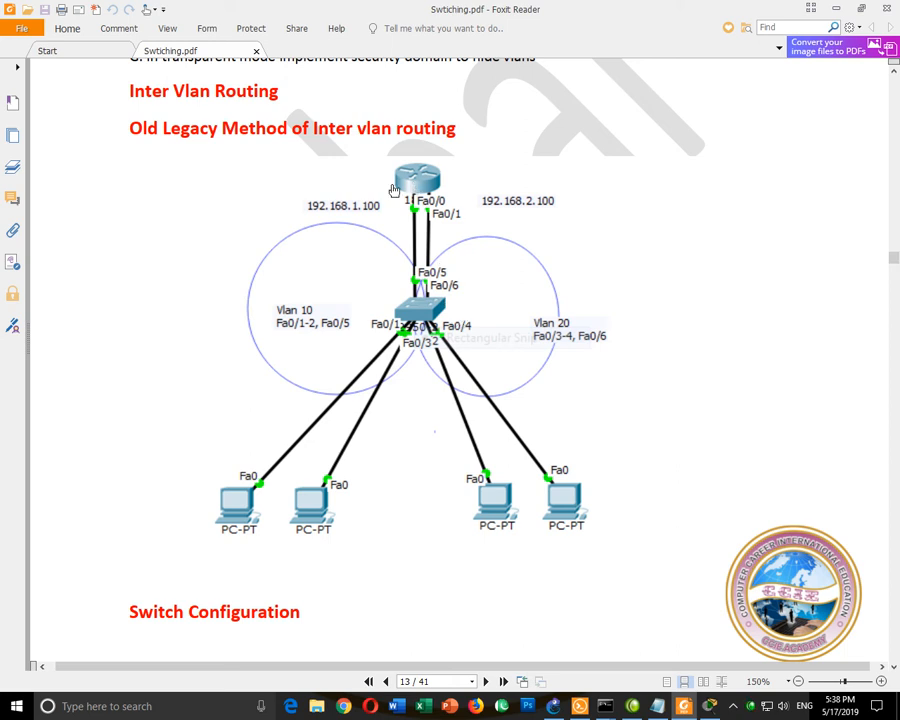
{"action": "scroll", "coordinate": [200, 491], "scroll_direction": "down", "scroll_amount": 2}
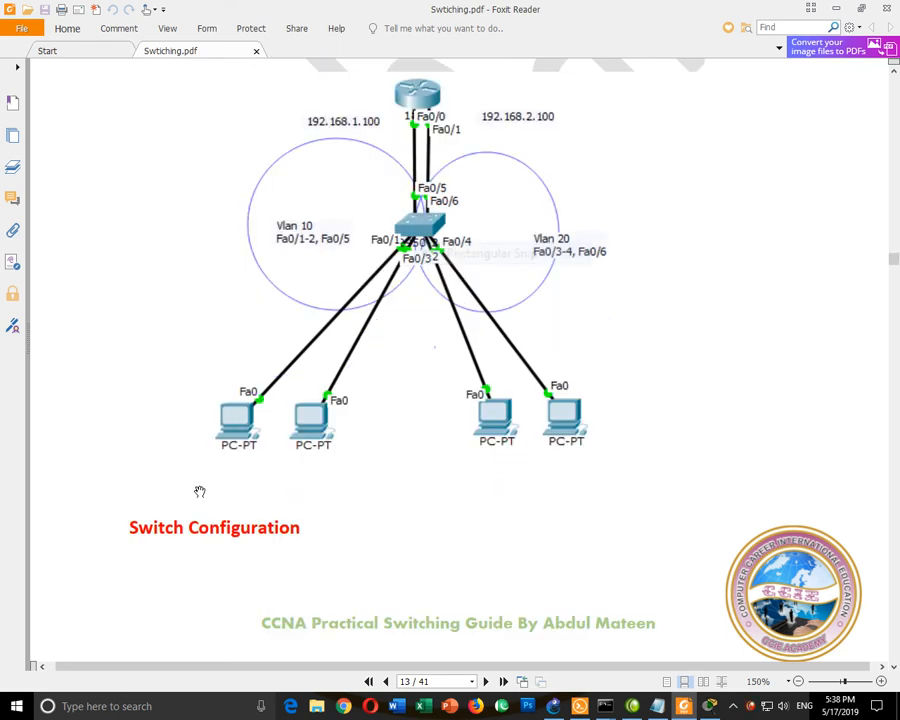
{"action": "scroll", "coordinate": [200, 491], "scroll_direction": "down", "scroll_amount": 8}
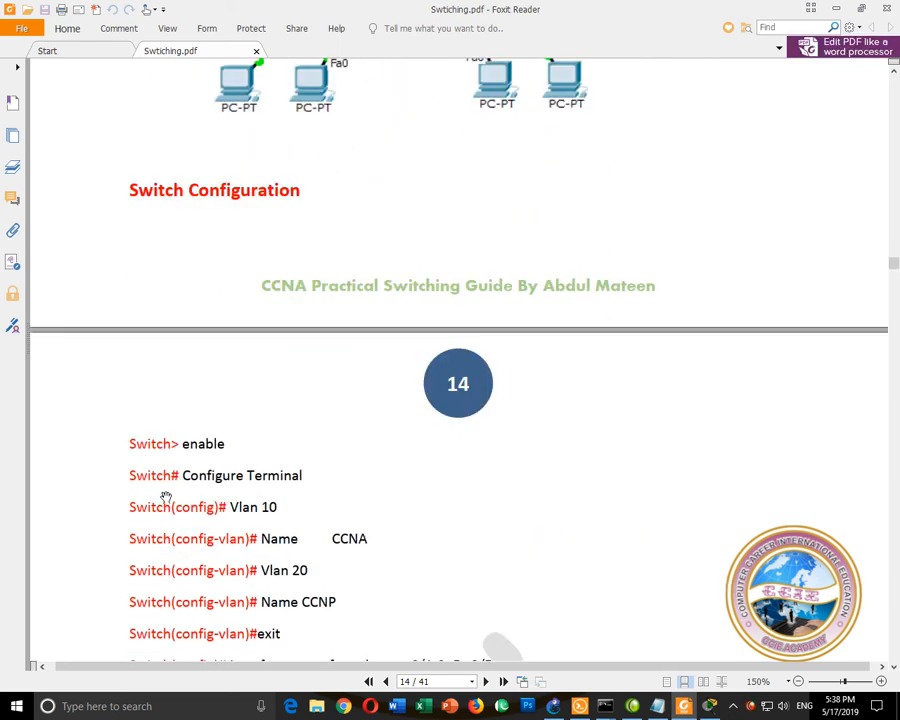
{"action": "scroll", "coordinate": [115, 489], "scroll_direction": "down", "scroll_amount": 3}
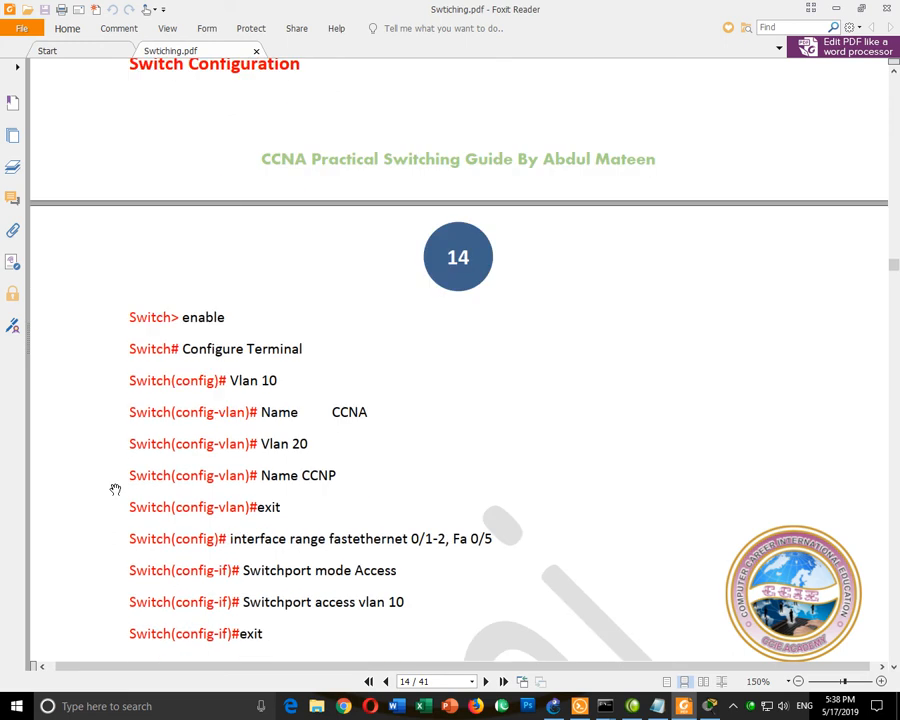
{"action": "scroll", "coordinate": [255, 405], "scroll_direction": "down", "scroll_amount": 2}
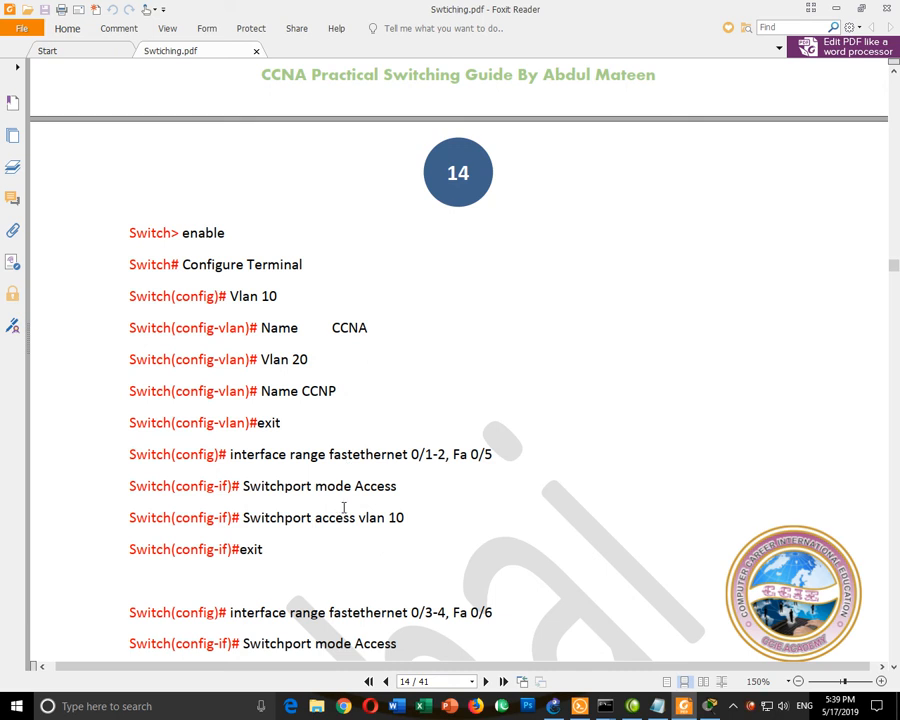
{"action": "scroll", "coordinate": [341, 512], "scroll_direction": "down", "scroll_amount": 3}
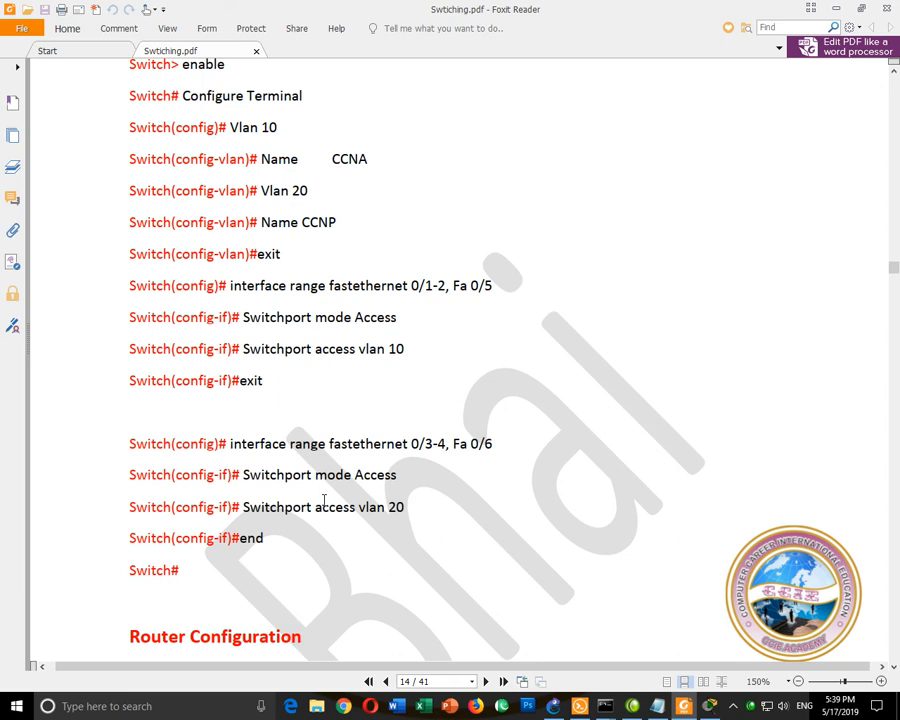
{"action": "scroll", "coordinate": [323, 500], "scroll_direction": "down", "scroll_amount": 7}
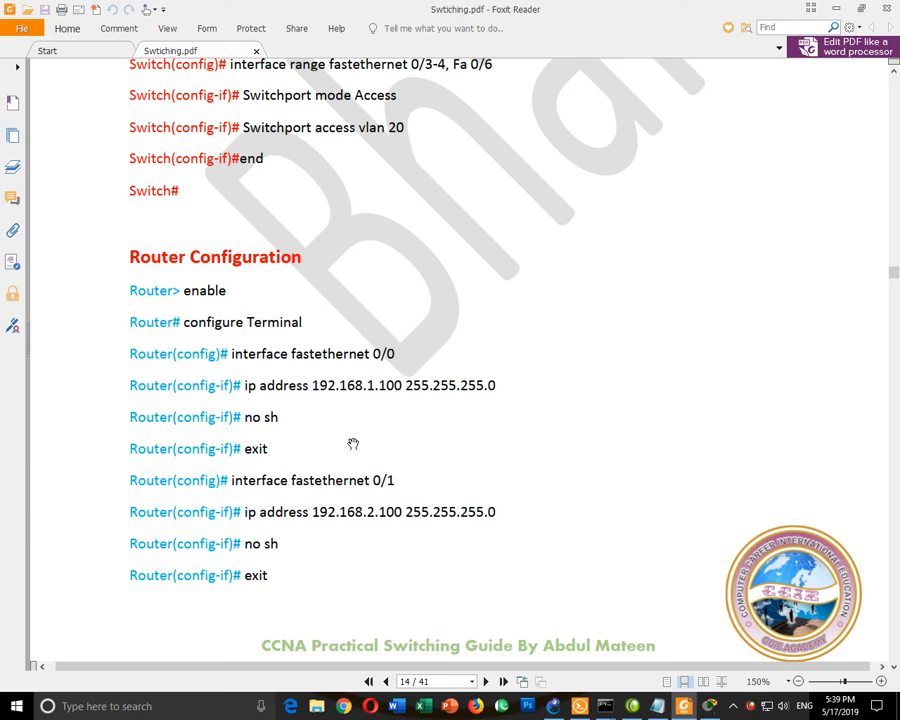
{"action": "left_click_drag", "start_coordinate": [376, 347], "coordinate": [397, 348]}
{"action": "left_click_drag", "start_coordinate": [374, 481], "coordinate": [395, 480]}
{"action": "left_click", "coordinate": [392, 479]}
{"action": "left_click", "coordinate": [840, 10]}
Return to Cisco Packet Tracer and open Switch0's command line in a maximized window at the user prompt.
{"action": "left_click", "coordinate": [709, 706]}
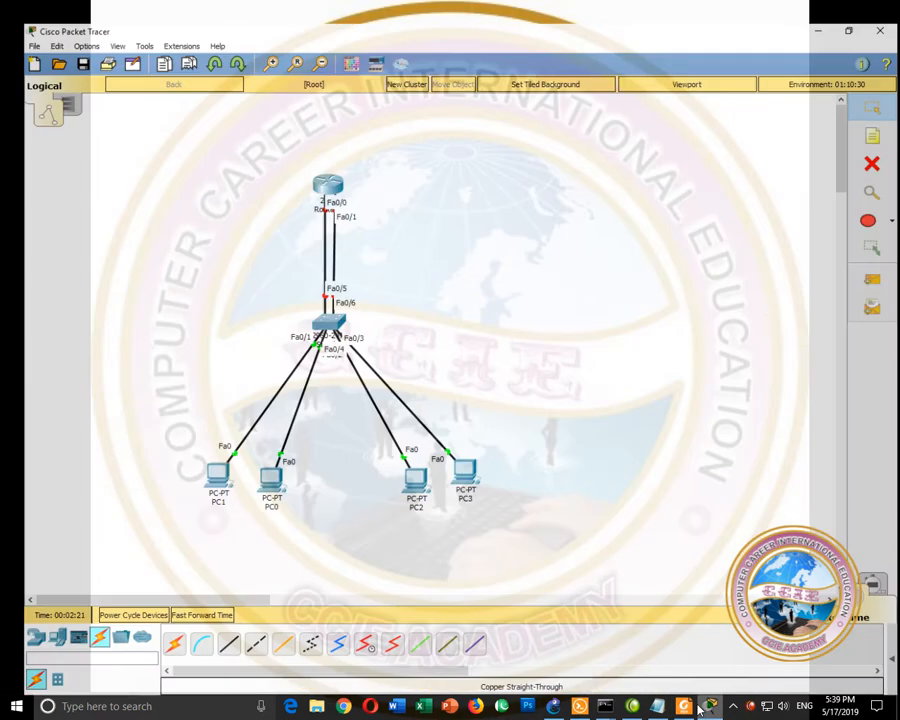
{"action": "left_click", "coordinate": [313, 306]}
{"action": "left_click", "coordinate": [365, 167]}
{"action": "double_click", "coordinate": [376, 146]}
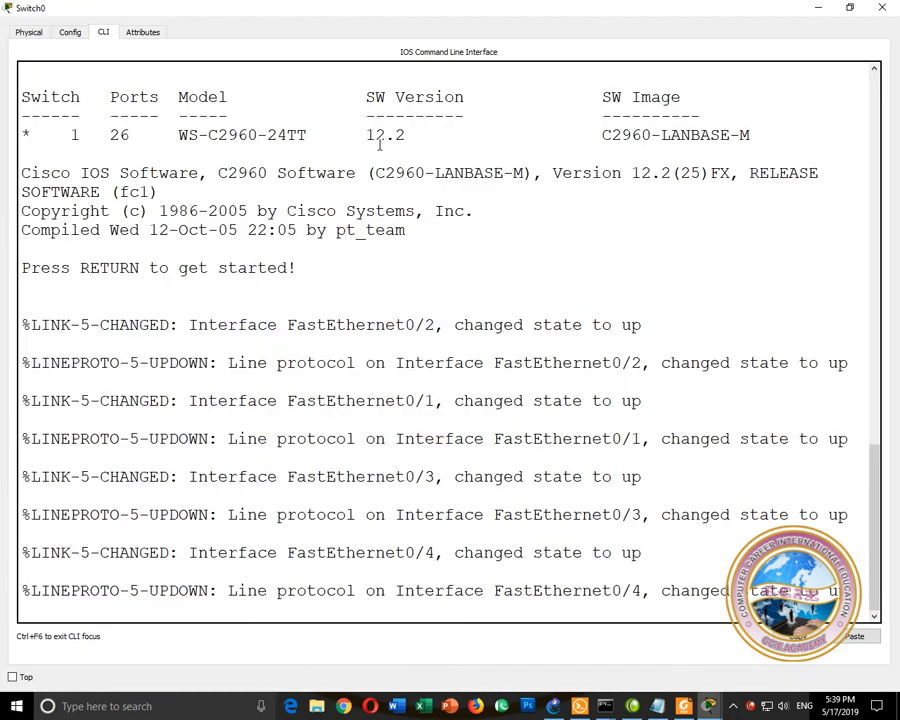
{"action": "key", "text": "Return"}
{"action": "key", "text": "Return"}
{"action": "key", "text": "Return"}
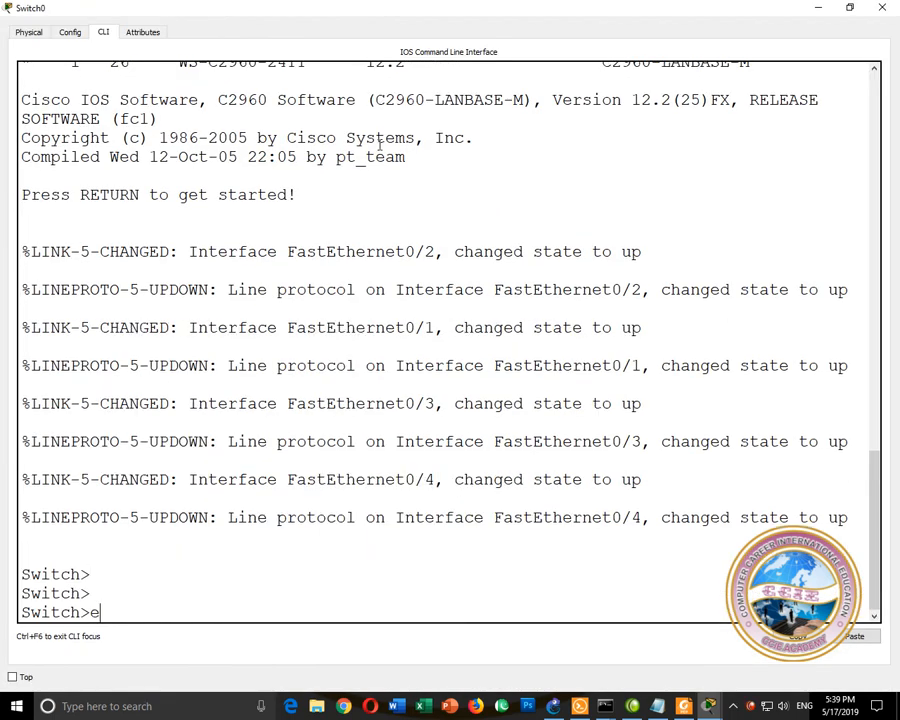
Enter privileged mode and global configuration mode on Switch0 with the commands en and conf t.
{"action": "type", "text": "en"}
{"action": "key", "text": "Return"}
{"action": "type", "text": "conf t"}
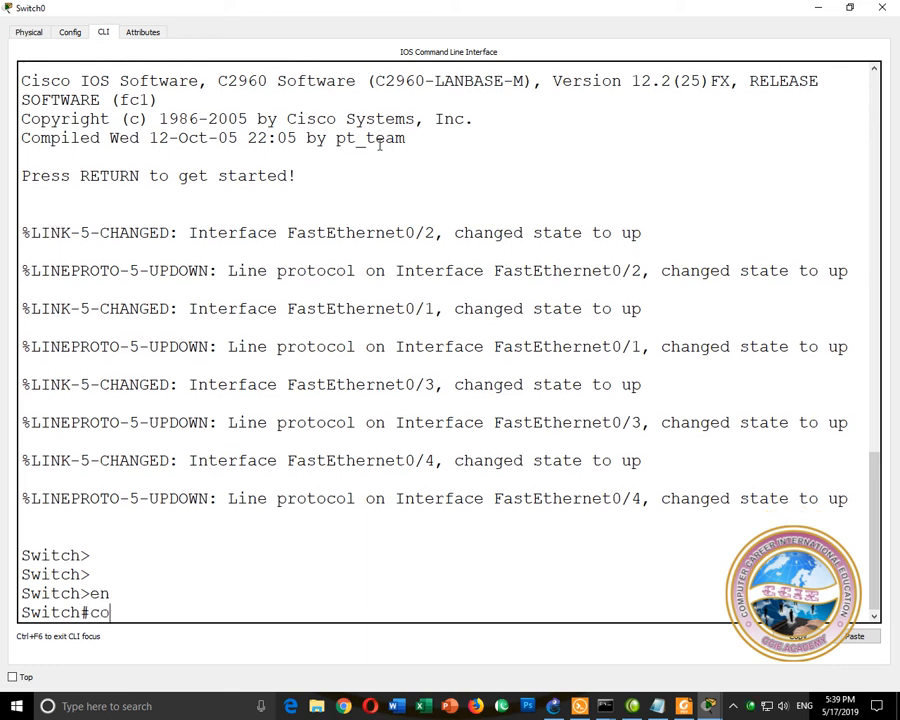
{"action": "key", "text": "Return"}
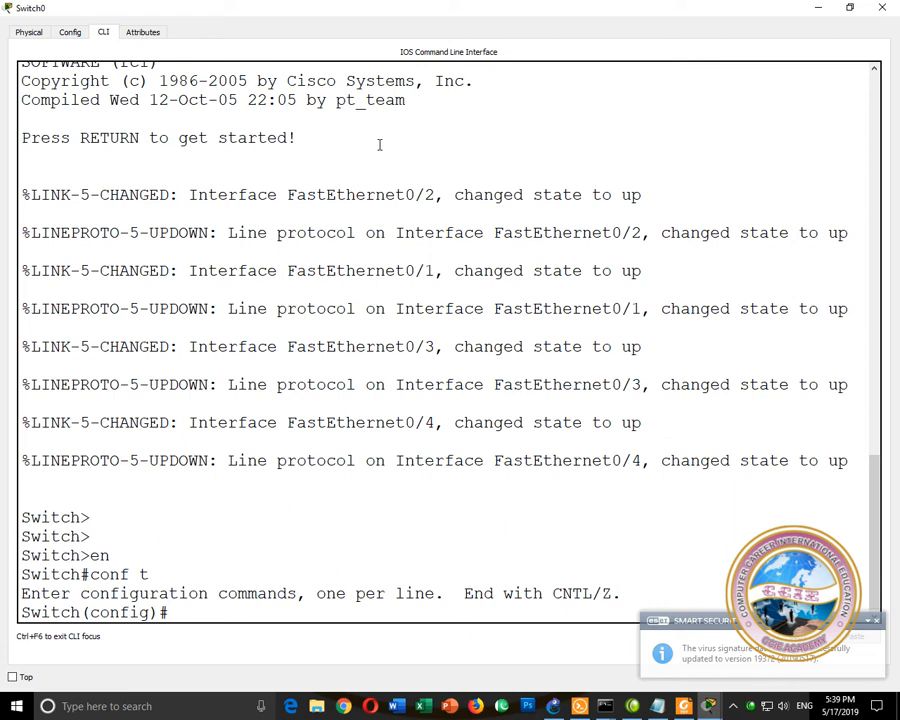
Create VLAN 10 on Switch0, name it CCNA and return to global configuration mode.
{"action": "type", "text": "vl"}
{"action": "key", "text": "Tab"}
{"action": "type", "text": "1"}
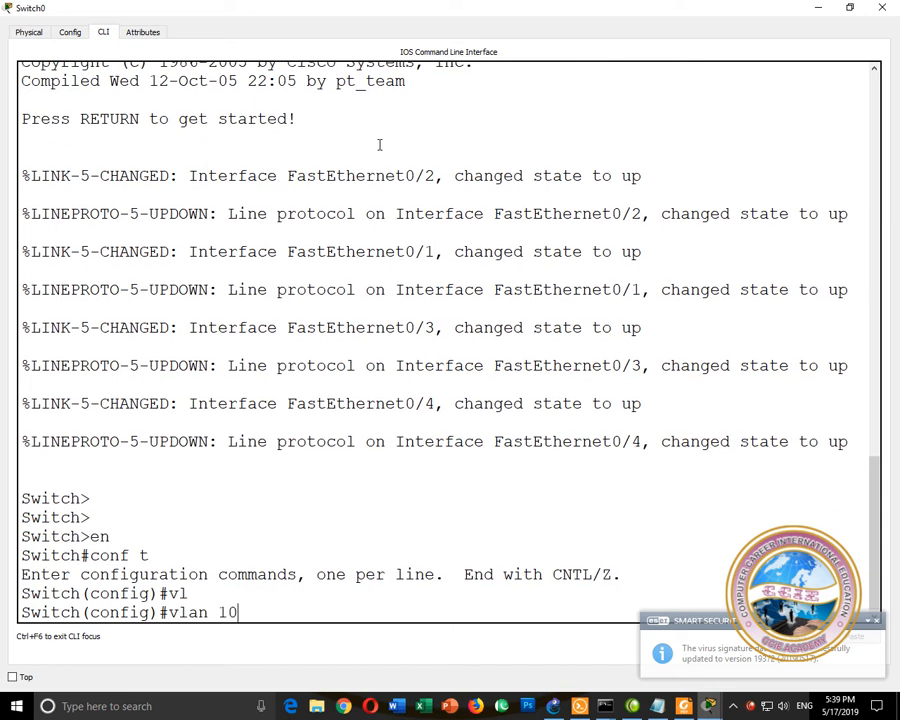
{"action": "type", "text": "0"}
{"action": "key", "text": "Return"}
{"action": "type", "text": "name"}
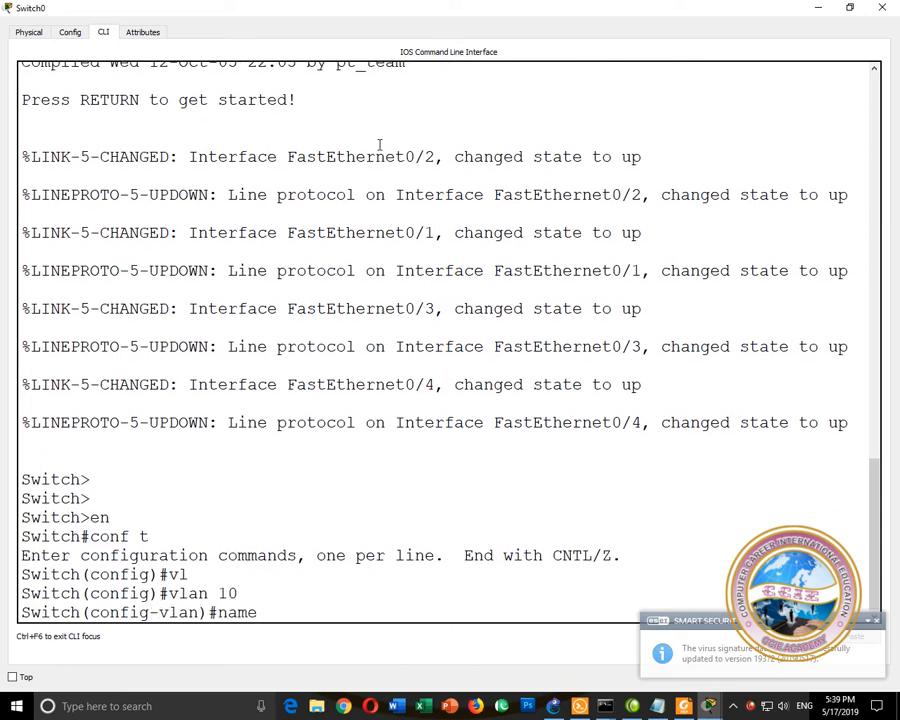
{"action": "type", "text": " CCNA"}
{"action": "key", "text": "Return"}
{"action": "type", "text": "exi"}
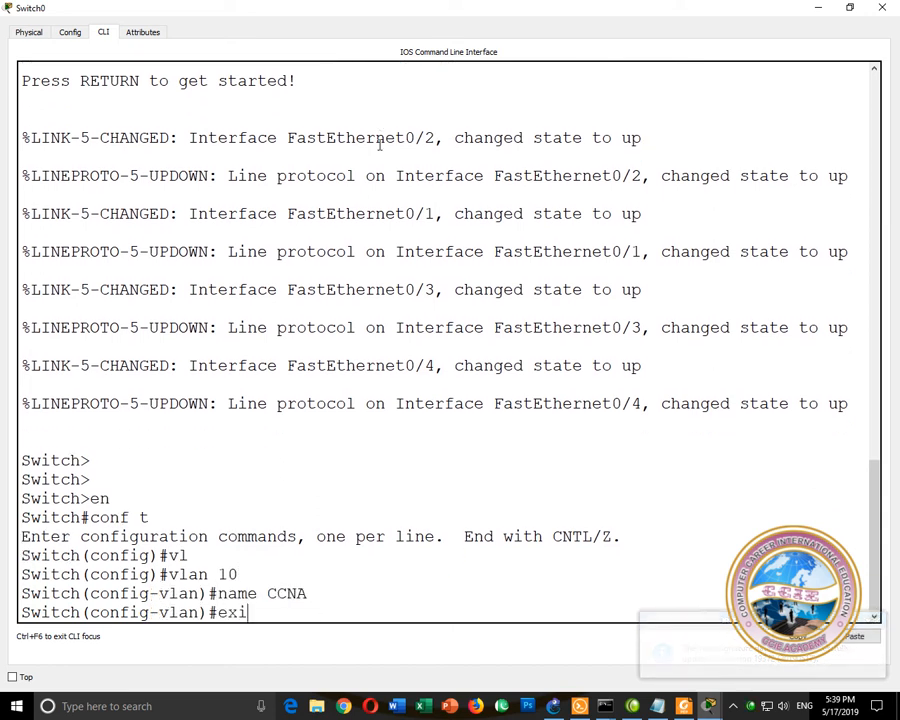
{"action": "type", "text": "t"}
{"action": "key", "text": "Return"}
Create VLAN 20 on Switch0, name it CCNP and return to global configuration mode.
{"action": "type", "text": "vlan 2"}
{"action": "key", "text": "Tab"}
{"action": "type", "text": "2"}
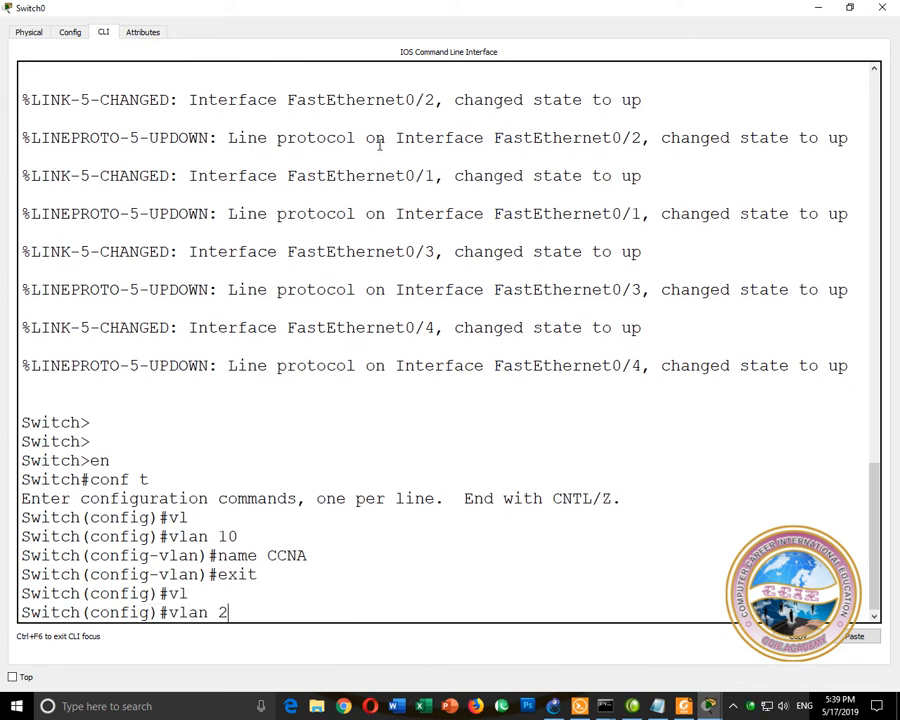
{"action": "type", "text": "0"}
{"action": "key", "text": "Return"}
{"action": "type", "text": "name CCNP"}
{"action": "key", "text": "Return"}
{"action": "type", "text": "exit"}
{"action": "key", "text": "Return"}
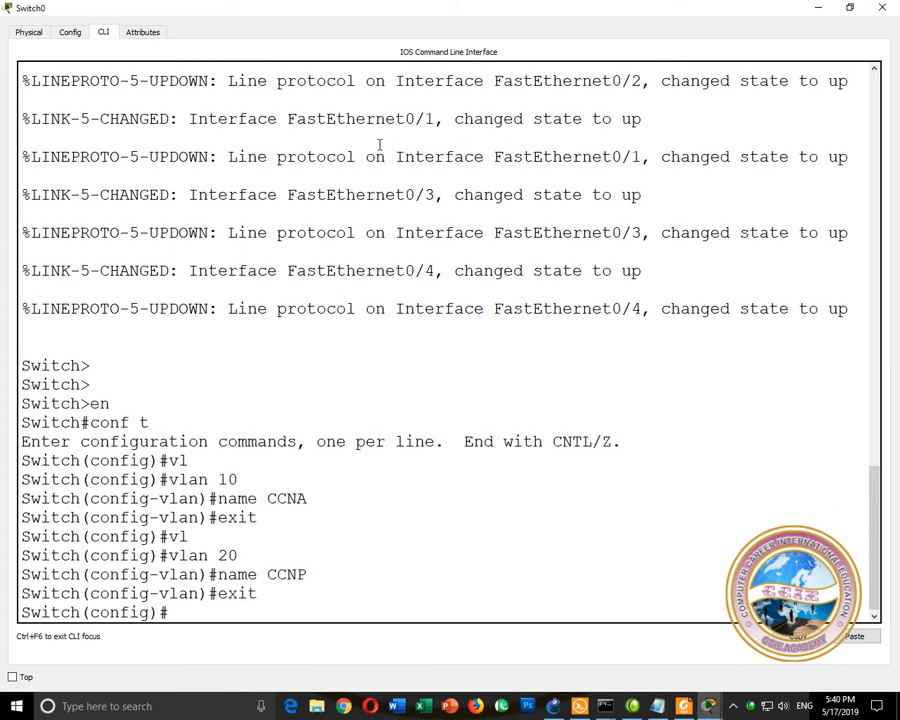
Enter range configuration for Switch0's interfaces fastEthernet 0/1-2 and fastEthernet 0/5.
{"action": "type", "text": "in"}
{"action": "key", "text": "Tab"}
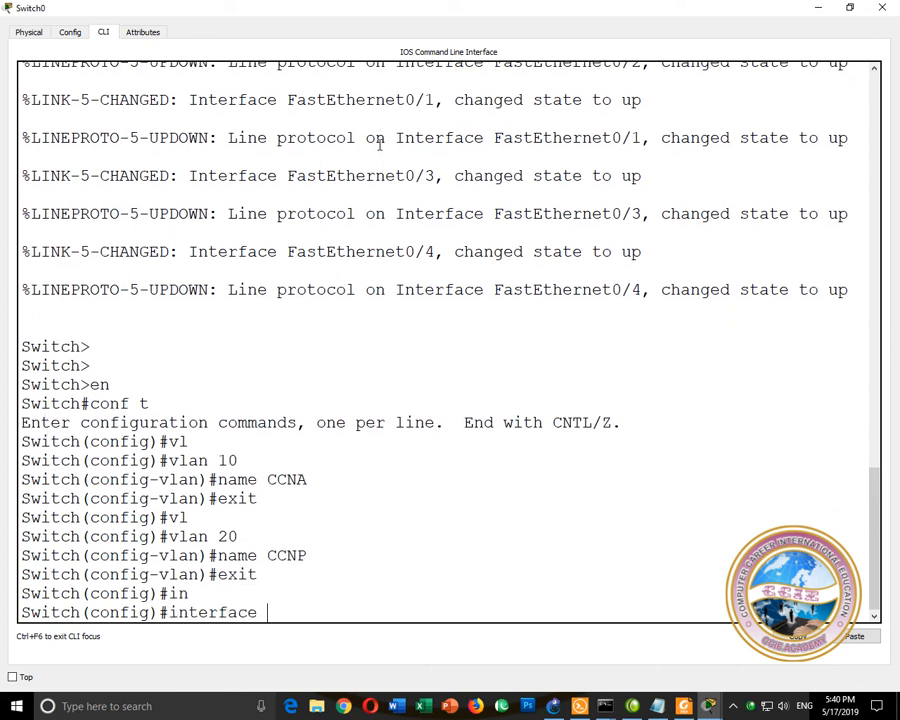
{"action": "type", "text": "r"}
{"action": "key", "text": "Tab"}
{"action": "type", "text": "fa"}
{"action": "key", "text": "Tab"}
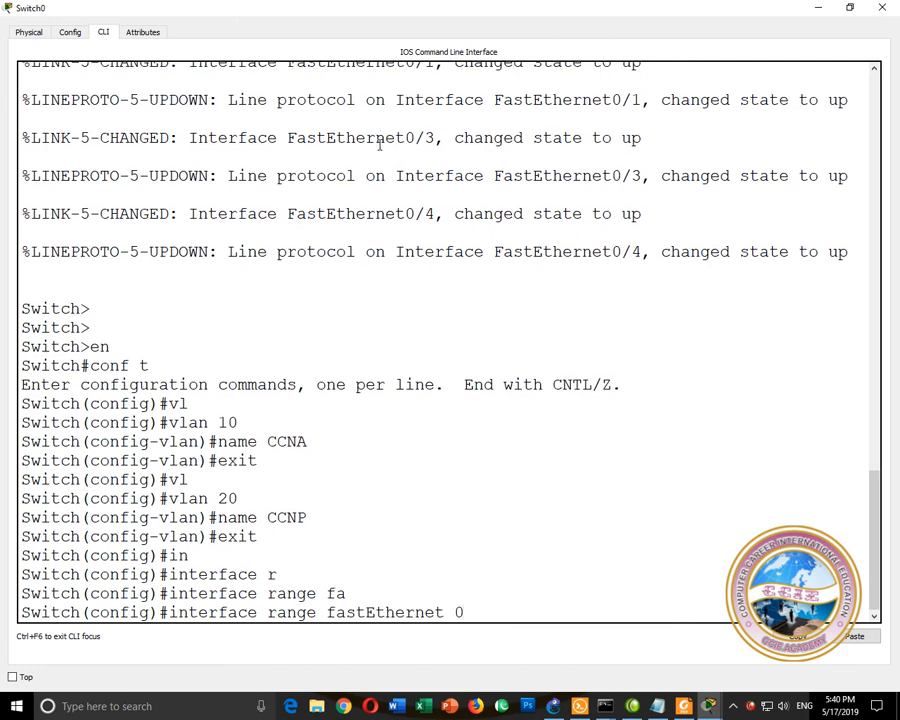
{"action": "type", "text": "0/1-2, fa"}
{"action": "key", "text": "Tab"}
{"action": "type", "text": "0/5"}
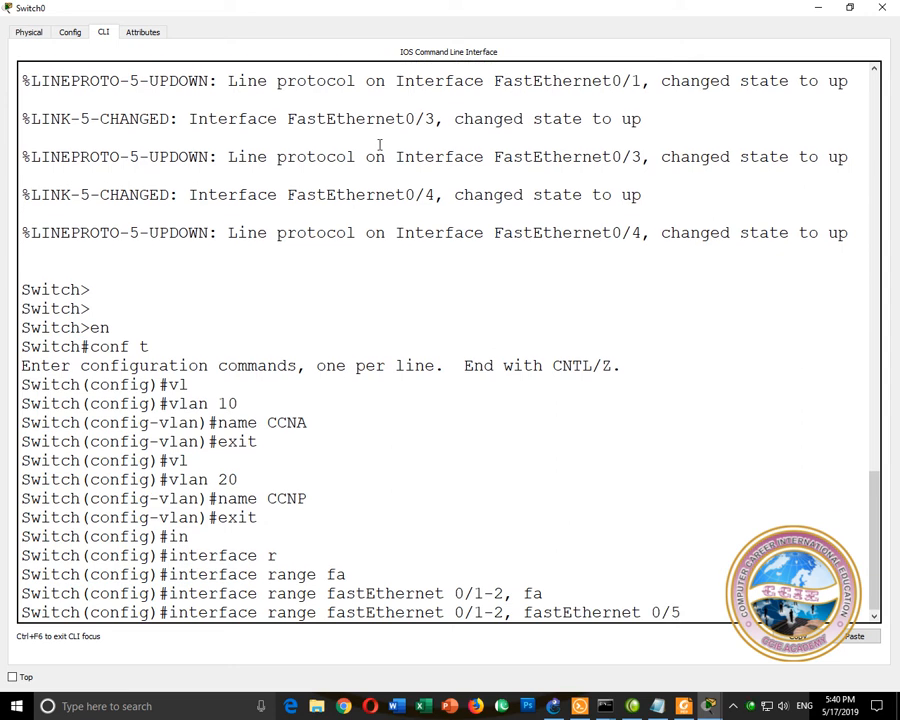
{"action": "key", "text": "Return"}
Set the interface range fastEthernet 0/1-2 and 0/5 to access mode with switchport mode access.
{"action": "type", "text": "switchport"}
{"action": "key", "text": "Tab"}
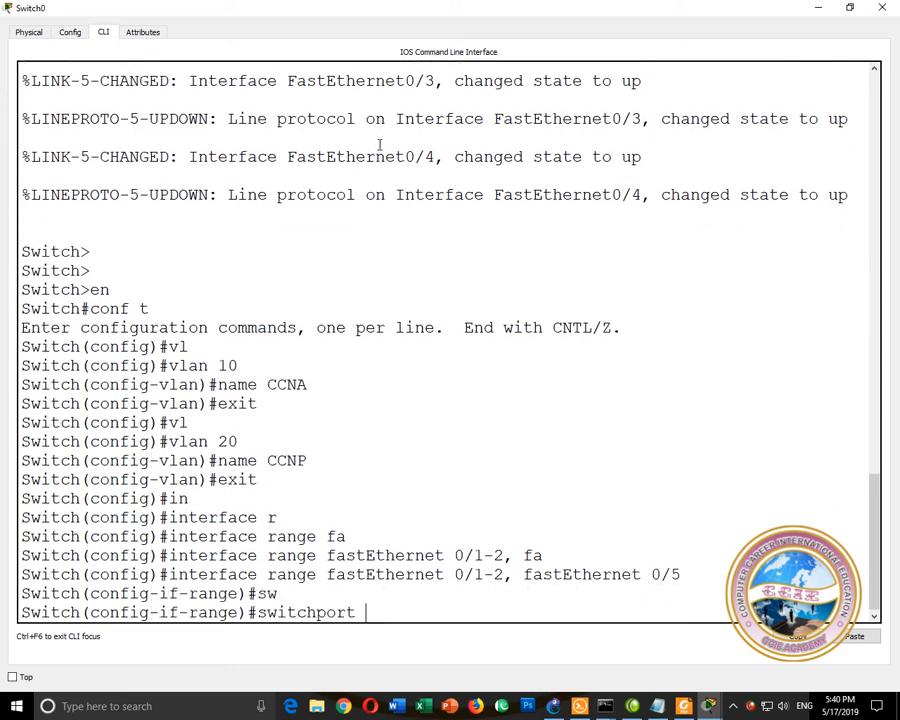
{"action": "type", "text": "mo"}
{"action": "key", "text": "Tab"}
{"action": "type", "text": "acc"}
{"action": "key", "text": "Tab"}
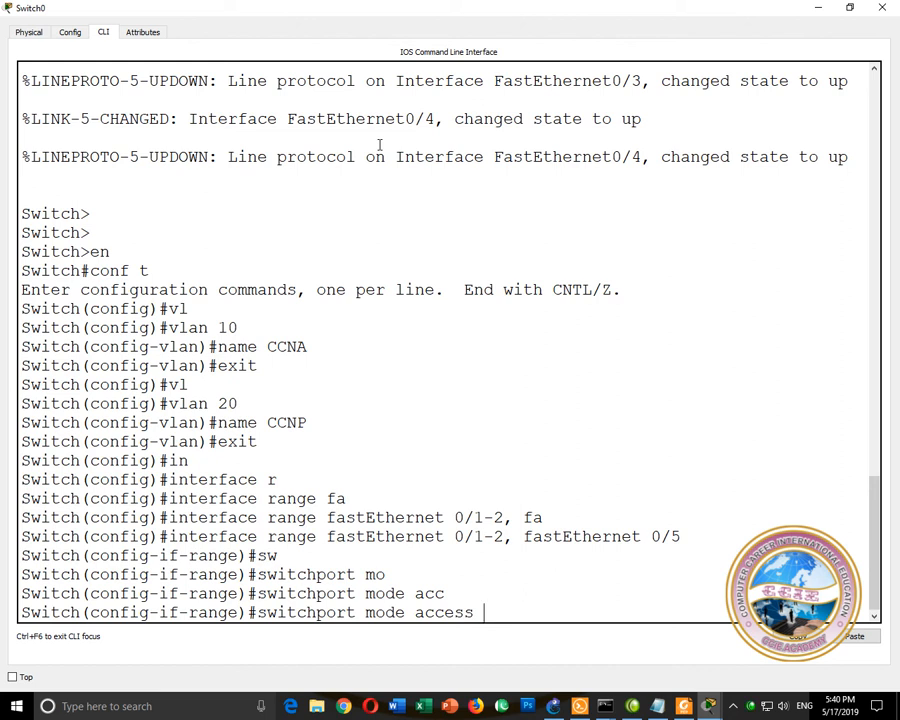
{"action": "key", "text": "Return"}
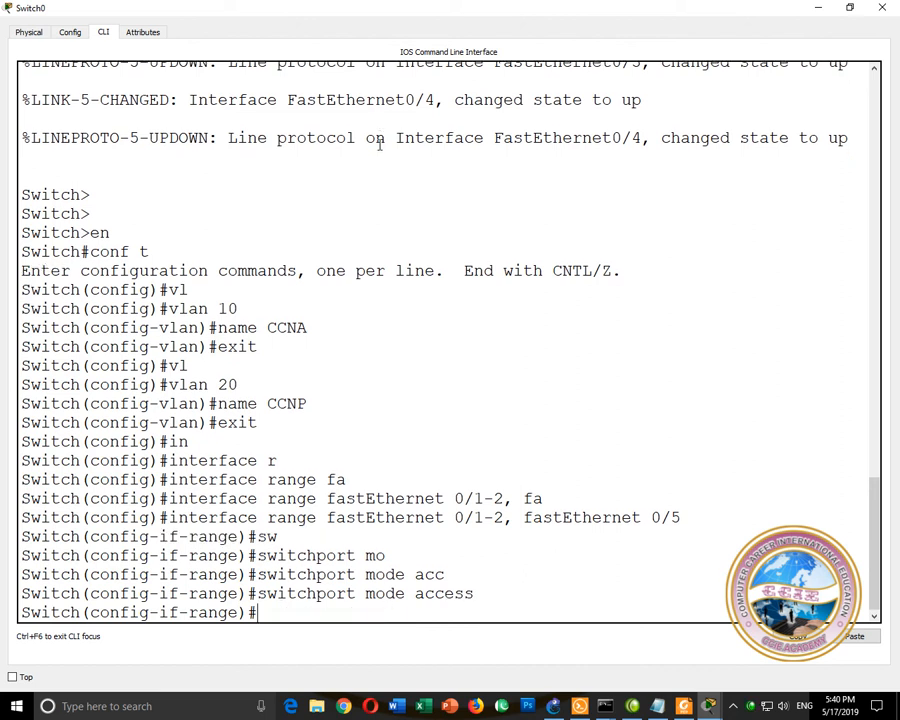
Assign the range fastEthernet 0/1-2 and 0/5 to VLAN 10 with switchport access vlan 10, and exit range configuration.
{"action": "type", "text": "sw"}
{"action": "key", "text": "Tab"}
{"action": "type", "text": "ac"}
{"action": "key", "text": "Tab"}
{"action": "type", "text": "vl"}
{"action": "key", "text": "Tab"}
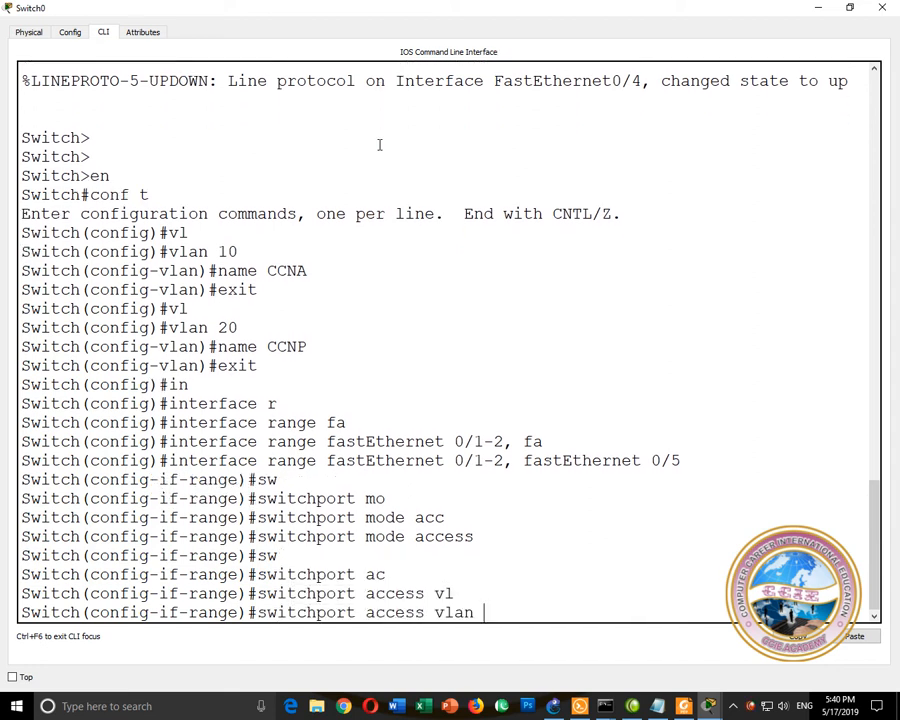
{"action": "type", "text": "10"}
{"action": "key", "text": "Return"}
{"action": "type", "text": "exit"}
{"action": "key", "text": "Return"}
Enter range configuration for Switch0's interfaces fastEthernet 0/3-4 and fastEthernet 0/6.
{"action": "type", "text": "in"}
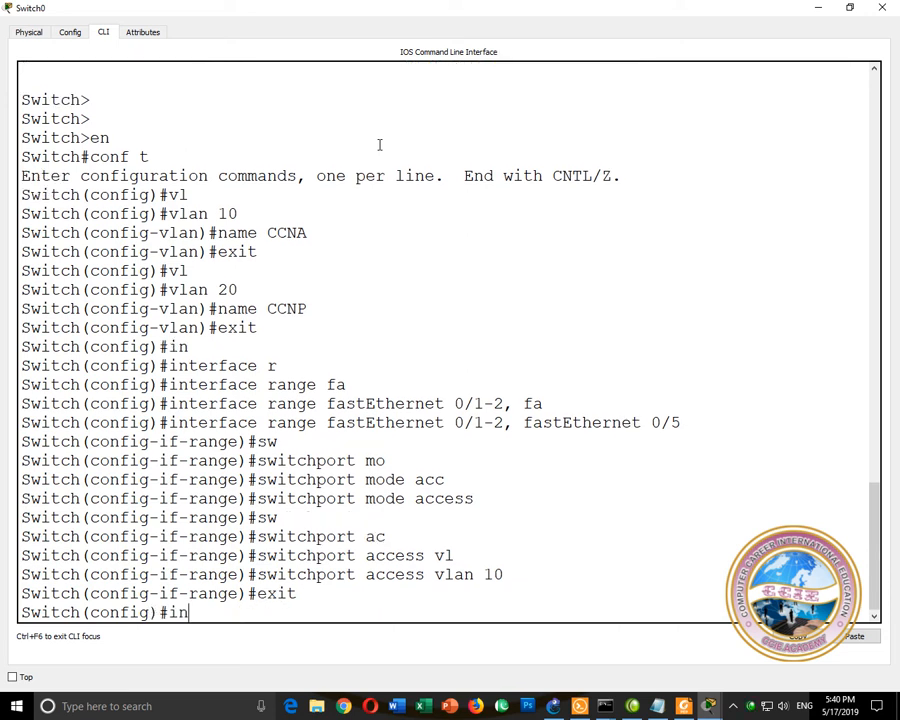
{"action": "key", "text": "Tab"}
{"action": "type", "text": "r"}
{"action": "key", "text": "Tab"}
{"action": "type", "text": "fa"}
{"action": "key", "text": "Tab"}
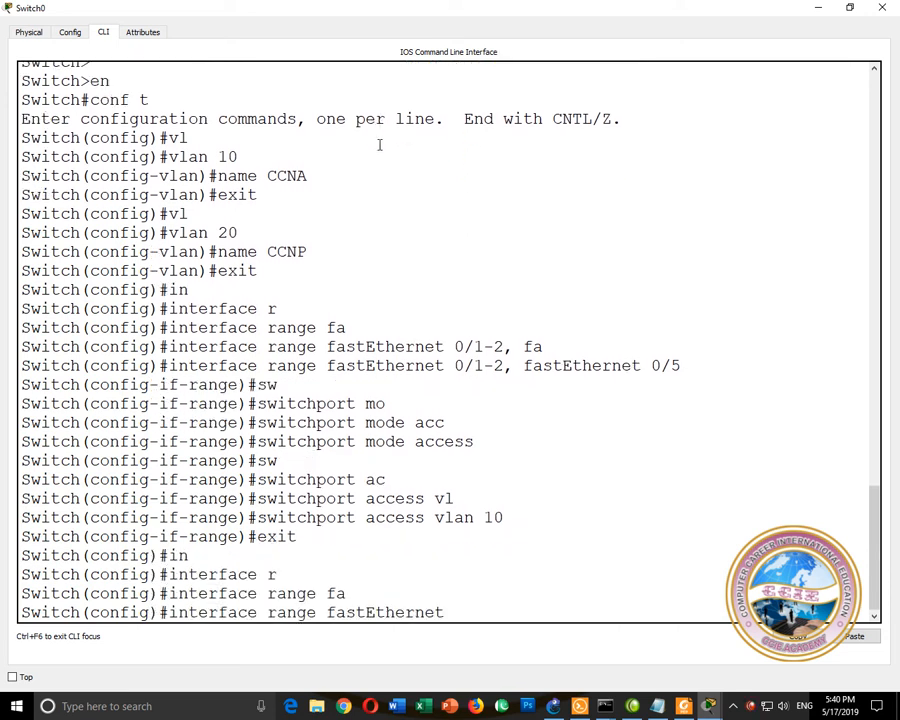
{"action": "type", "text": "0/3-"}
{"action": "key", "text": "Tab"}
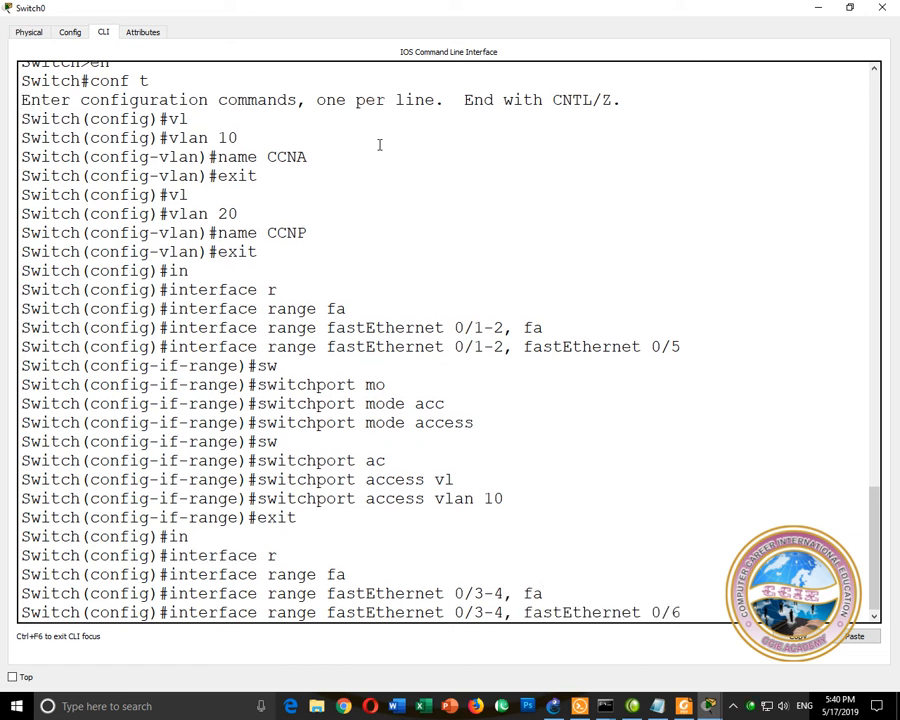
{"action": "key", "text": "Return"}
Set the interface range fastEthernet 0/3-4 and 0/6 to access mode with switchport mode access.
{"action": "type", "text": "switchport"}
{"action": "key", "text": "Tab"}
{"action": "type", "text": "mo"}
{"action": "key", "text": "Tab"}
{"action": "type", "text": "acc"}
{"action": "key", "text": "Tab"}
{"action": "key", "text": "Return"}
Assign the range fastEthernet 0/3-4 and 0/6 to VLAN 20 with switchport access vlan 20, and exit range configuration.
{"action": "type", "text": "s"}
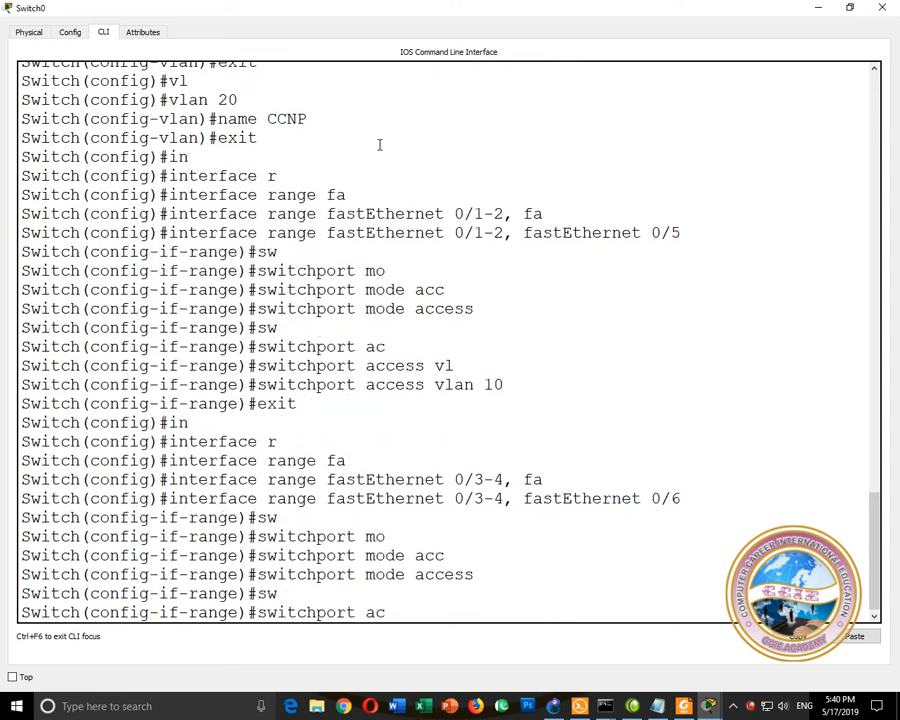
{"action": "type", "text": "cess v"}
{"action": "key", "text": "Tab"}
{"action": "type", "text": "vl"}
{"action": "key", "text": "Tab"}
{"action": "type", "text": "2"}
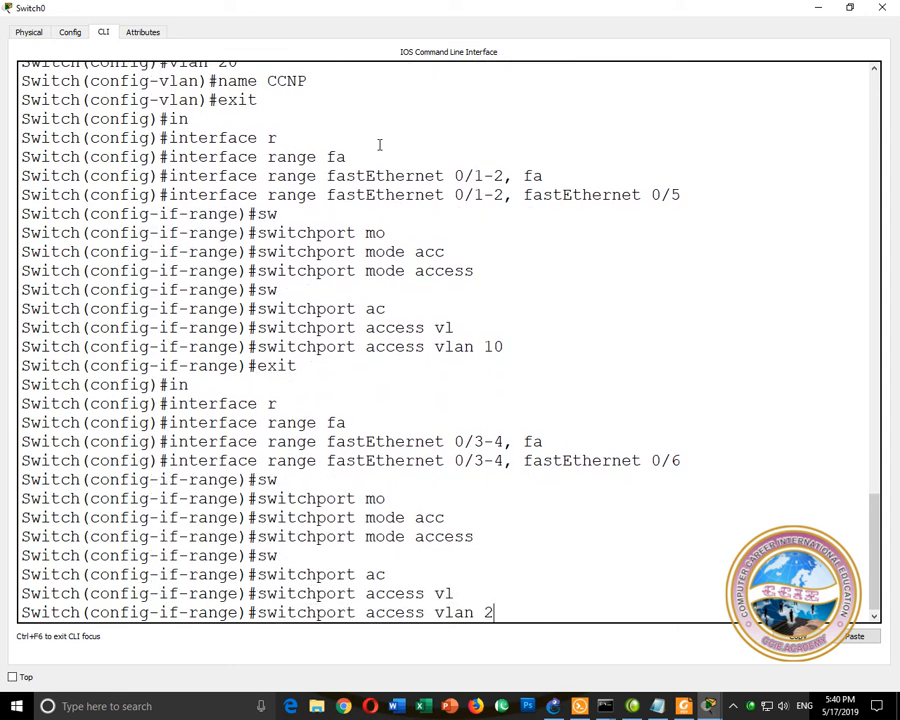
{"action": "type", "text": "0"}
{"action": "key", "text": "Return"}
{"action": "type", "text": "exit"}
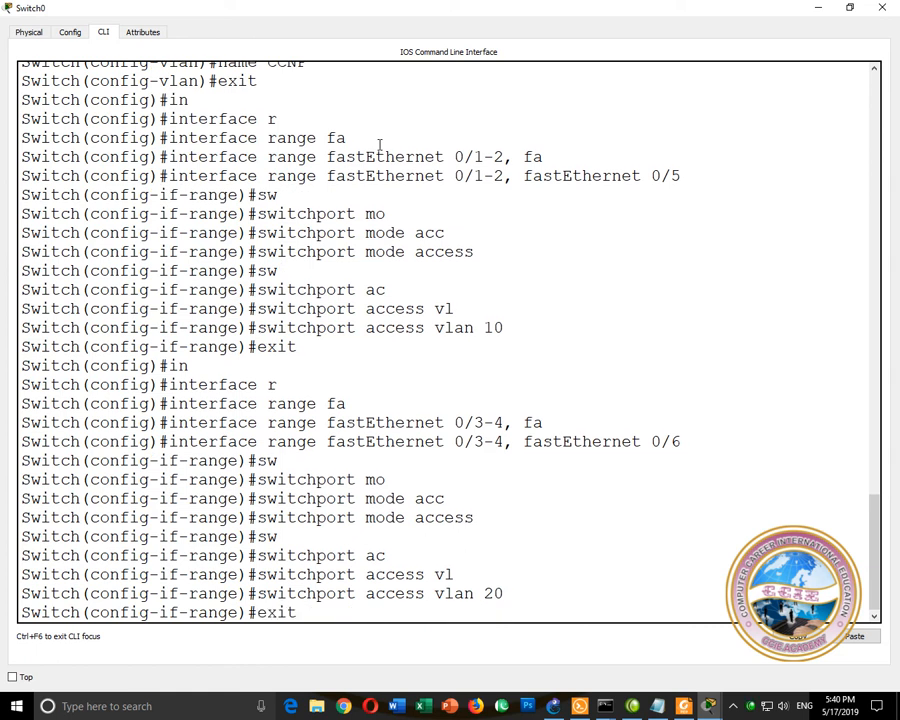
{"action": "key", "text": "Return"}
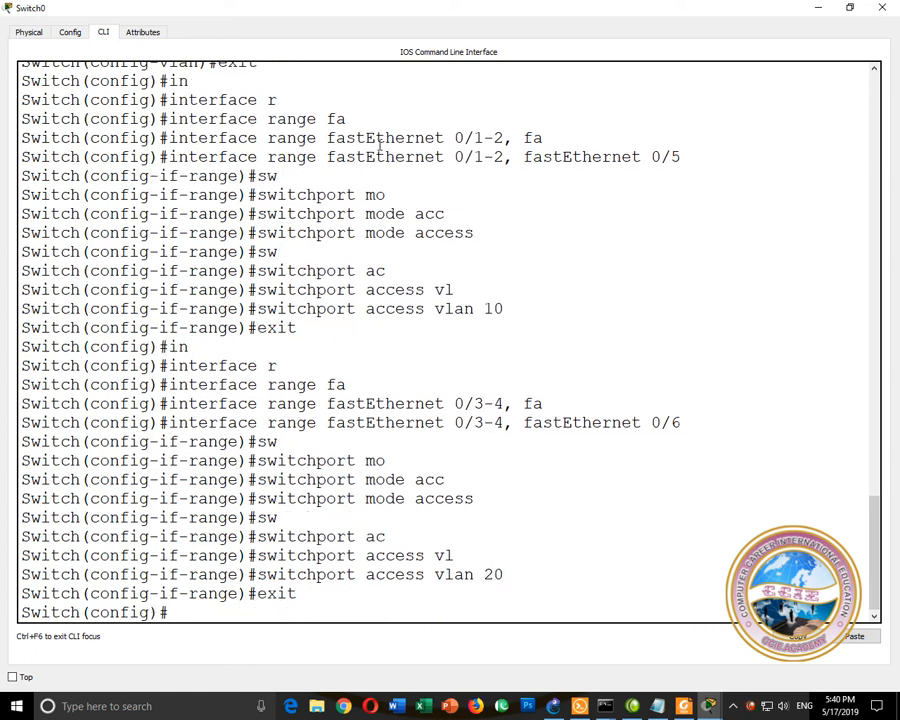
Save Switch0's configuration with do wr and close its window.
{"action": "type", "text": "do wr"}
{"action": "key", "text": "Return"}
{"action": "key", "text": "Return"}
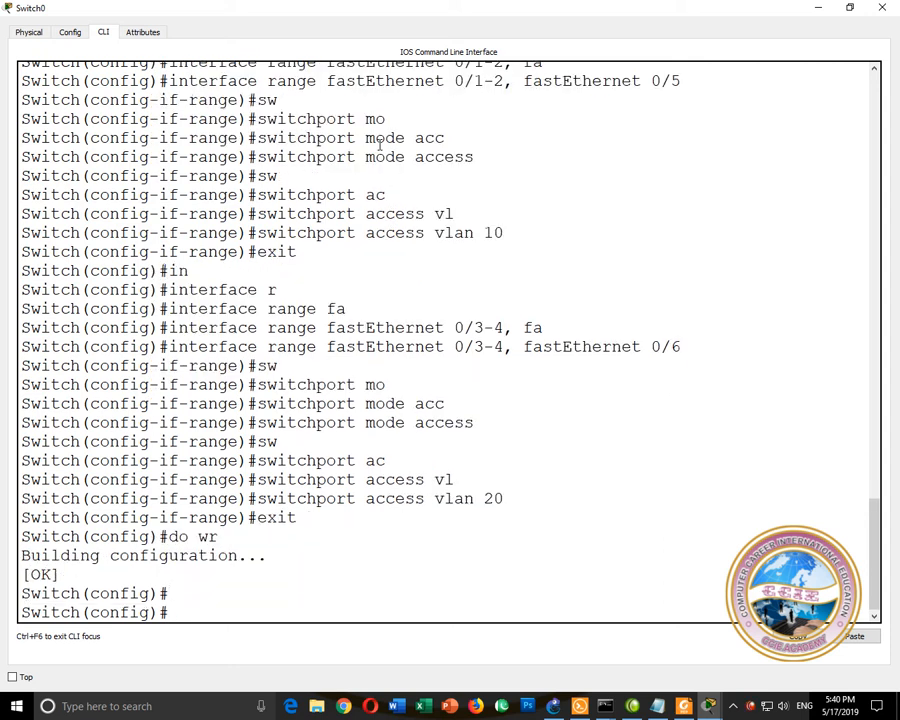
{"action": "left_click", "coordinate": [881, 8]}
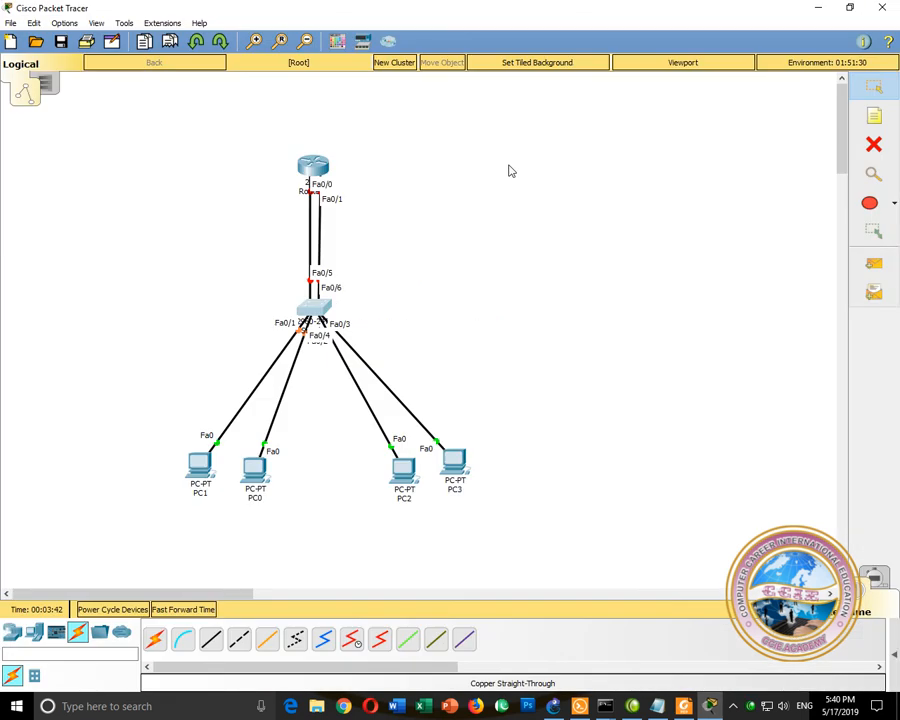
Open Router0's command line in a maximized window.
{"action": "left_click", "coordinate": [313, 168]}
{"action": "double_click", "coordinate": [349, 142]}
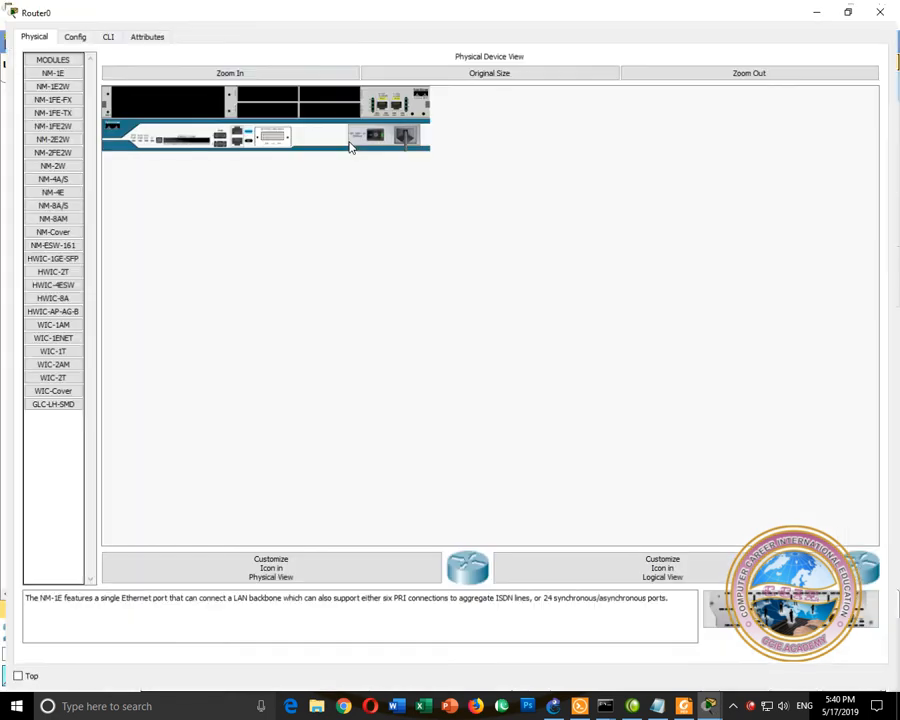
{"action": "left_click", "coordinate": [103, 32]}
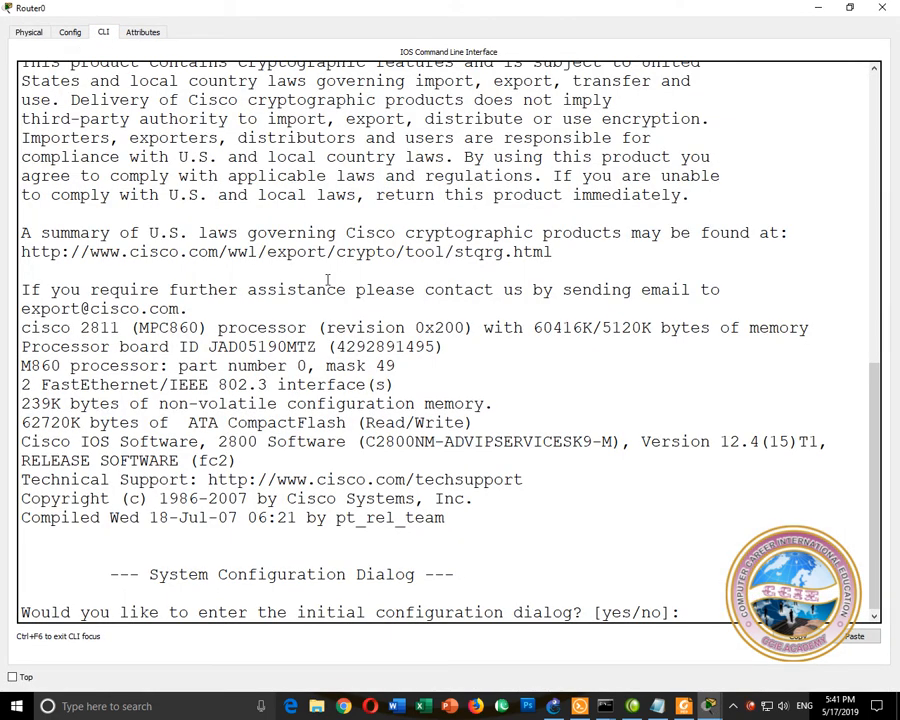
Answer no to Router0's initial configuration dialog and enter privileged mode with en.
{"action": "type", "text": "no"}
{"action": "key", "text": "Return"}
{"action": "key", "text": "Return"}
{"action": "type", "text": "en"}
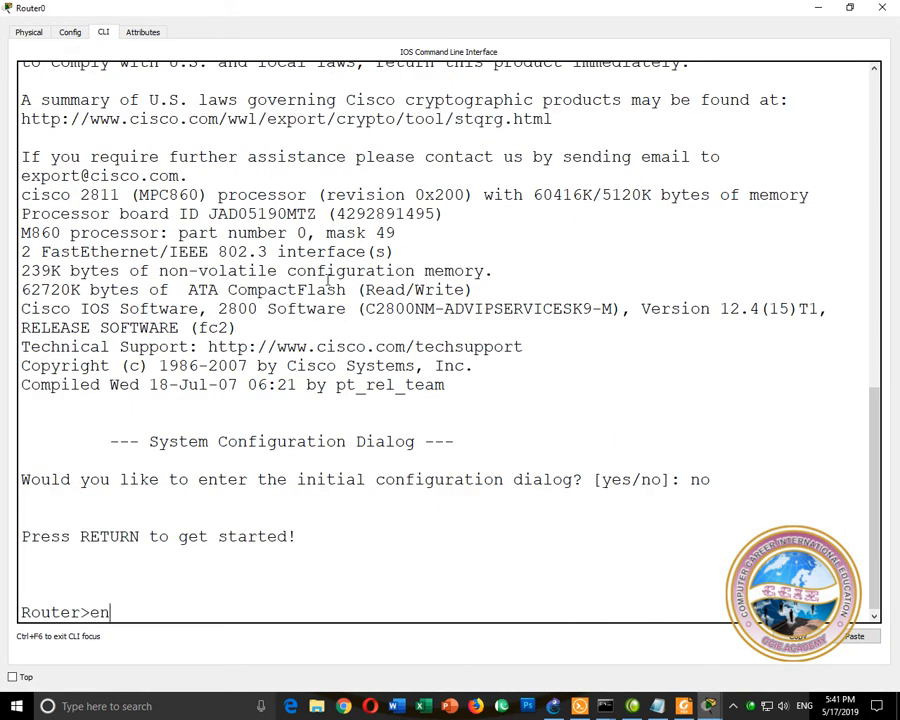
{"action": "key", "text": "Return"}
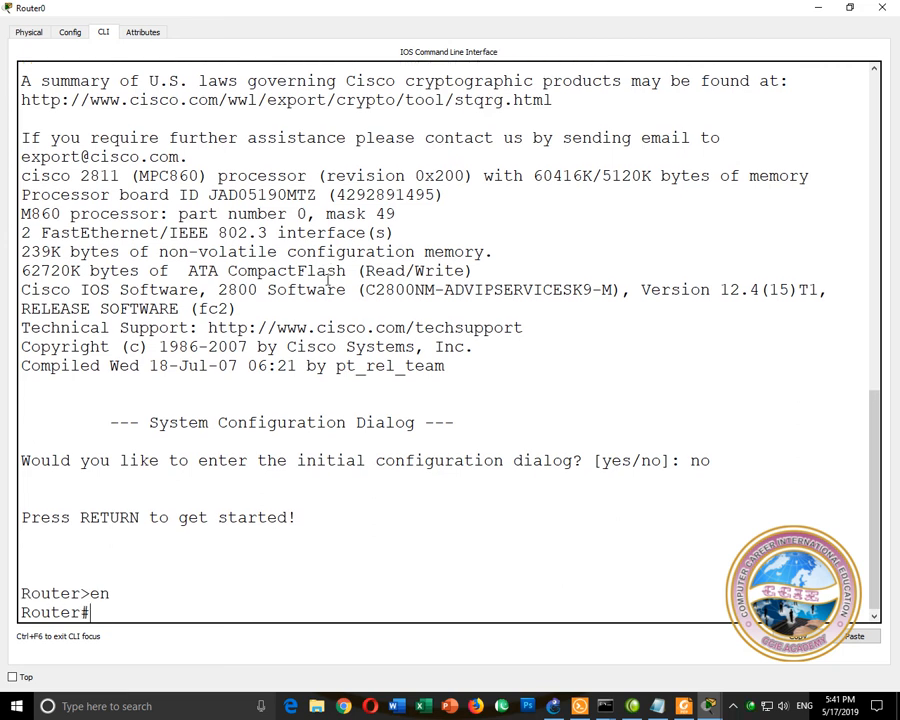
Enter global configuration mode on Router0 with the command configure terminal.
{"action": "type", "text": "conf t"}
{"action": "key", "text": "BackSpace"}
{"action": "key", "text": "BackSpace"}
{"action": "key", "text": "Tab"}
{"action": "type", "text": "t"}
{"action": "key", "text": "Tab"}
{"action": "key", "text": "Return"}
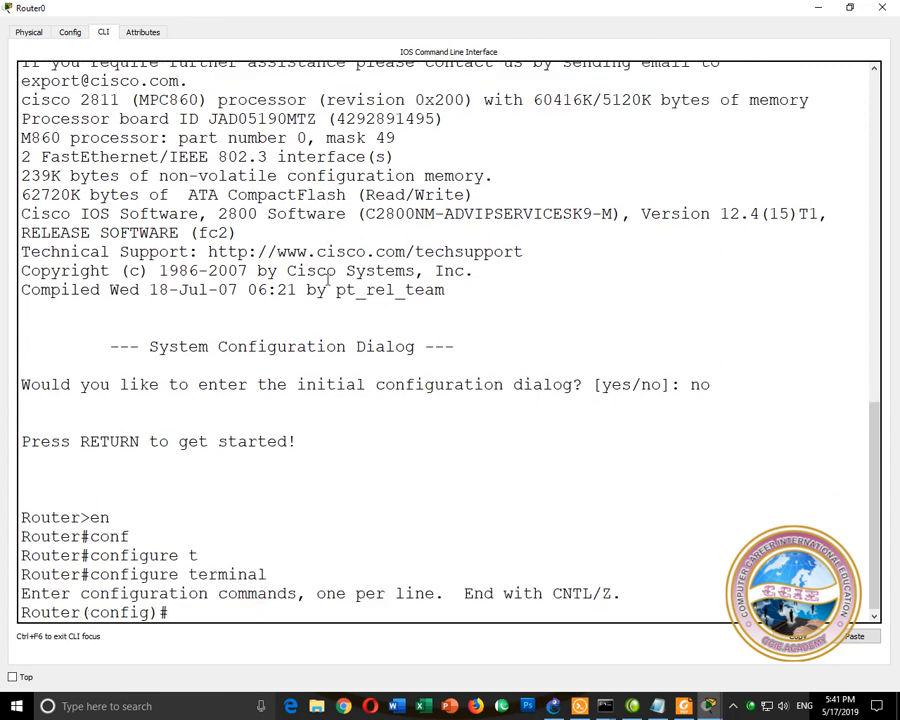
Assign IP address 192.168.1.100 with mask 255.255.255.0 to Router0's interface fastEthernet 0/0.
{"action": "type", "text": "int"}
{"action": "key", "text": "Tab"}
{"action": "type", "text": "fa"}
{"action": "key", "text": "Tab"}
{"action": "type", "text": "0/0"}
{"action": "key", "text": "Return"}
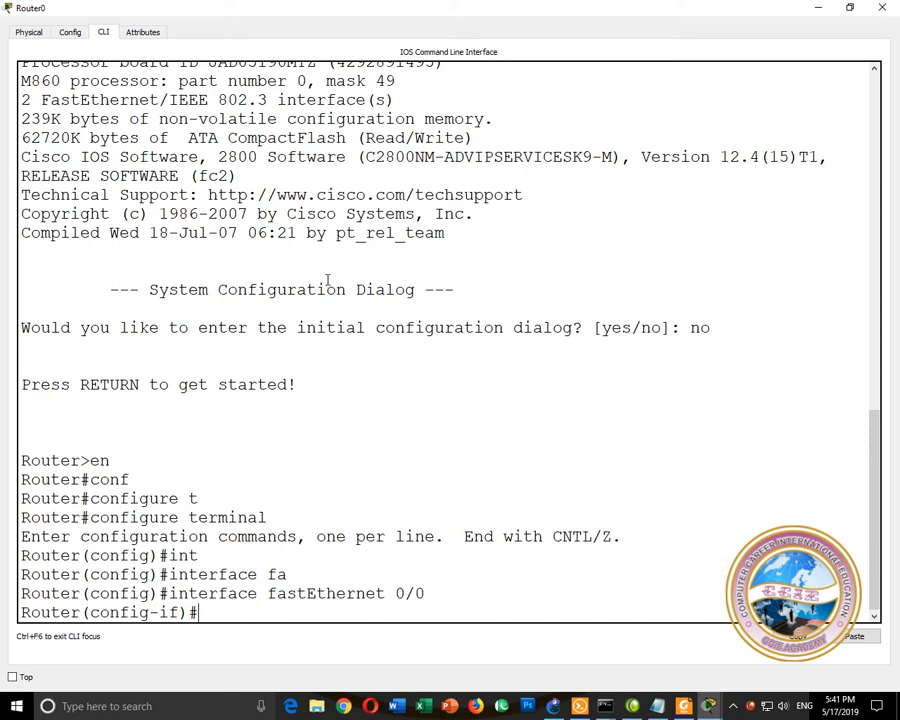
{"action": "type", "text": "ip add"}
{"action": "key", "text": "Tab"}
{"action": "type", "text": "19"}
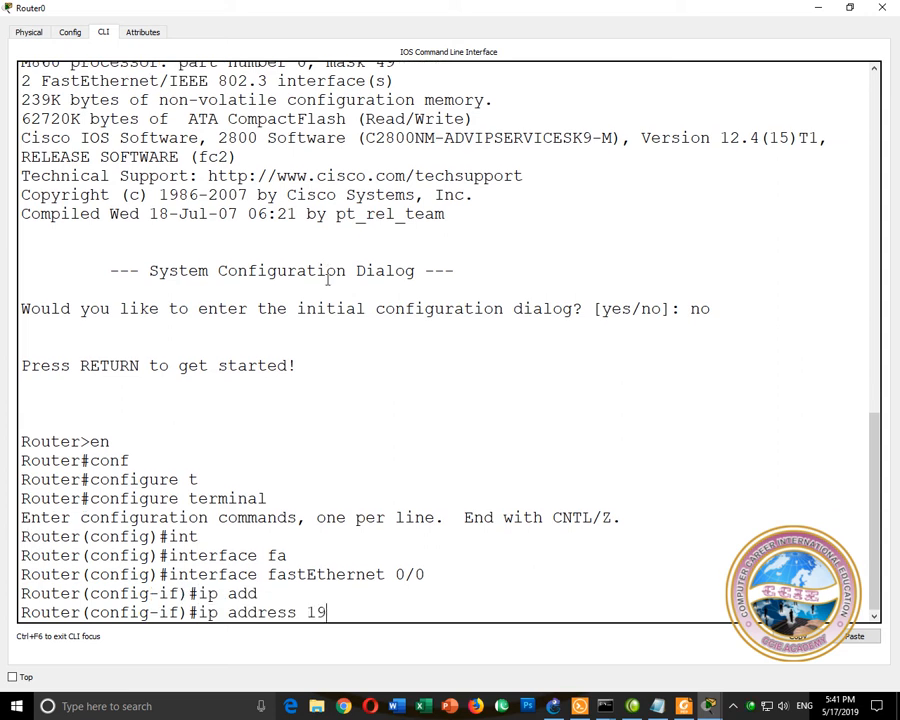
{"action": "type", "text": "2.168.1.100 255.255.25."}
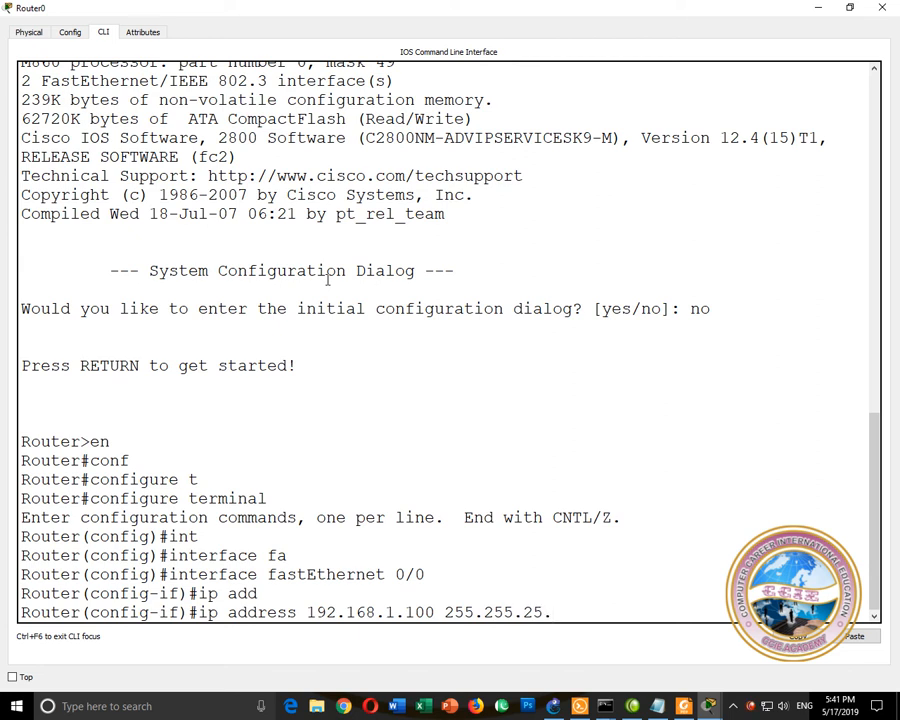
{"action": "key", "text": "BackSpace"}
{"action": "type", "text": "5.0"}
{"action": "key", "text": "Return"}
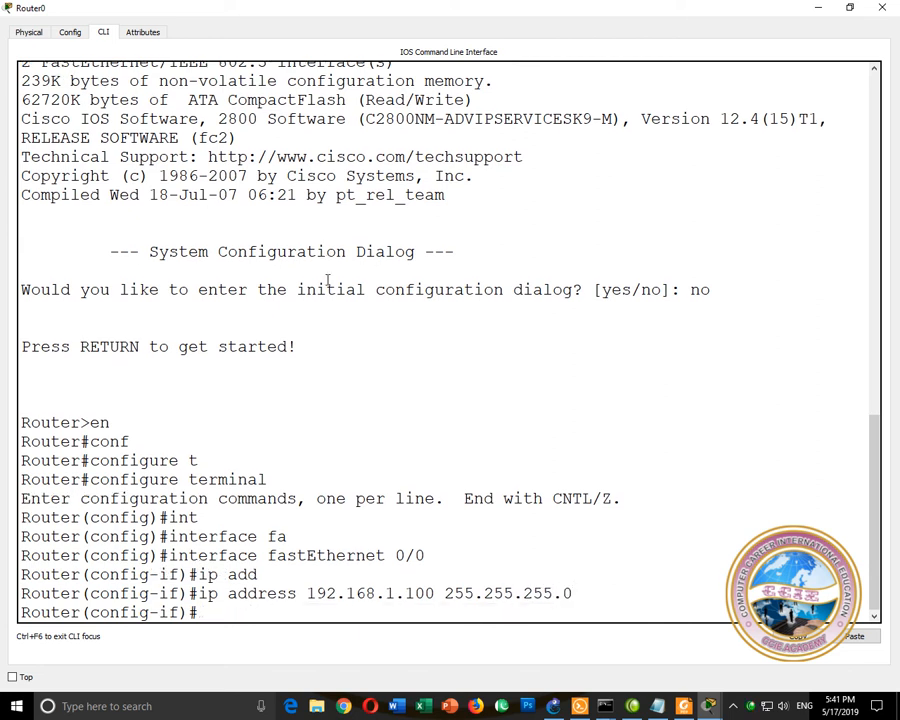
Enable Router0's interface fastEthernet 0/0 with no sh and exit interface configuration.
{"action": "type", "text": "no sh"}
{"action": "key", "text": "Return"}
{"action": "key", "text": "Return"}
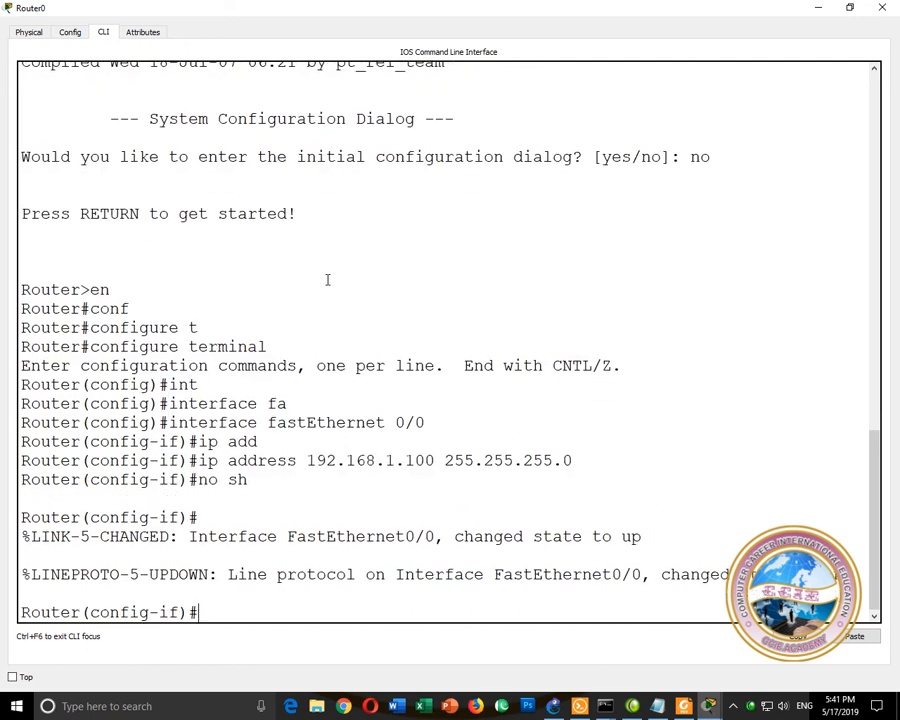
{"action": "type", "text": "exit"}
{"action": "key", "text": "Return"}
Assign IP address 192.168.2.100 with mask 255.255.255.0 to Router0's interface fastEthernet 0/1.
{"action": "type", "text": "in"}
{"action": "key", "text": "Tab"}
{"action": "type", "text": "fa"}
{"action": "key", "text": "Tab"}
{"action": "type", "text": "0"}
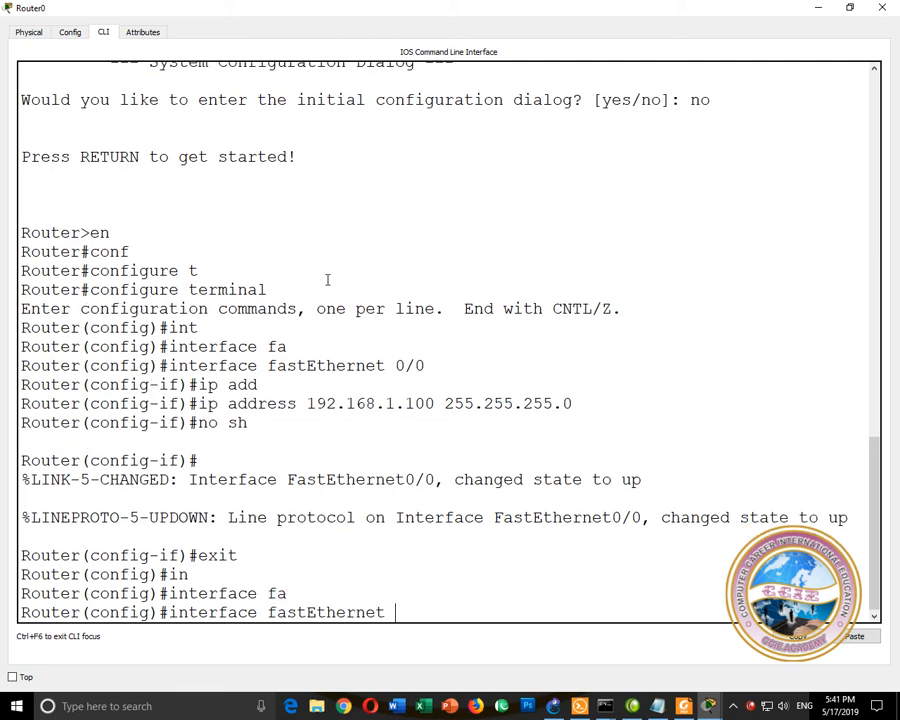
{"action": "type", "text": "/1"}
{"action": "key", "text": "Return"}
{"action": "type", "text": "ip add"}
{"action": "key", "text": "Tab"}
{"action": "type", "text": "192.168.2.100"}
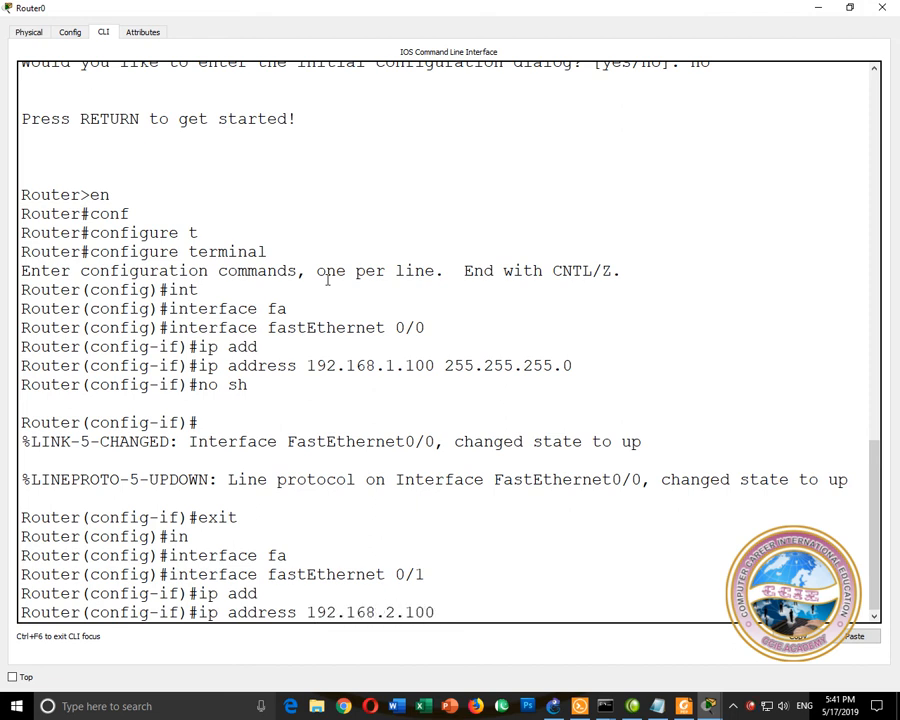
{"action": "type", "text": " 255.255.255.0"}
{"action": "key", "text": "Return"}
Enable Router0's interface fastEthernet 0/1 with no sh and exit interface configuration.
{"action": "type", "text": "no sh"}
{"action": "key", "text": "Return"}
{"action": "type", "text": "exit"}
{"action": "key", "text": "Return"}
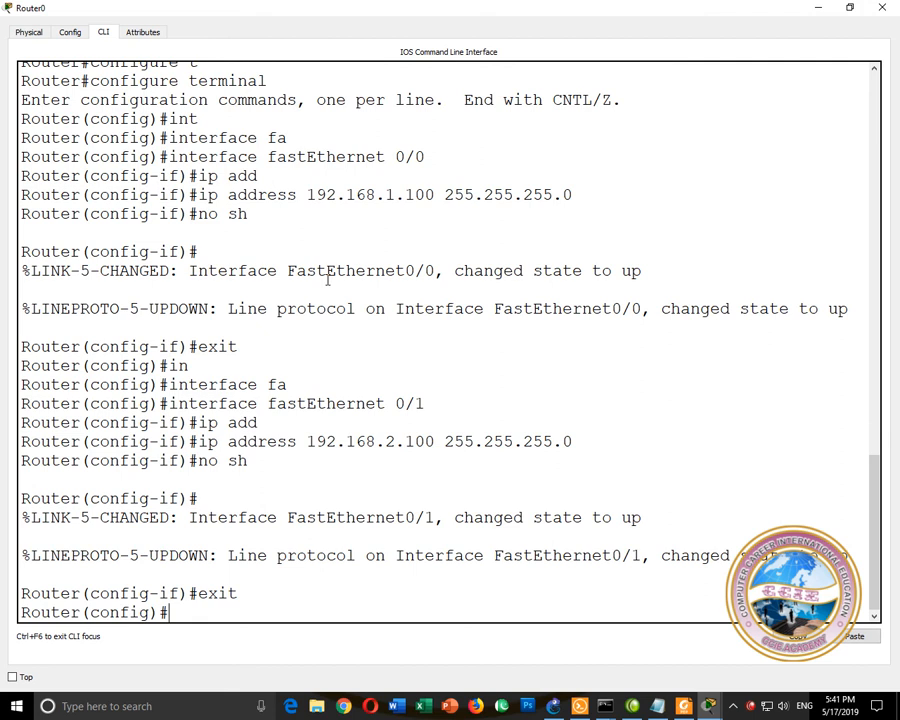
Save Router0's configuration with do wr.
{"action": "type", "text": "do wr"}
{"action": "key", "text": "Return"}
{"action": "key", "text": "Return"}
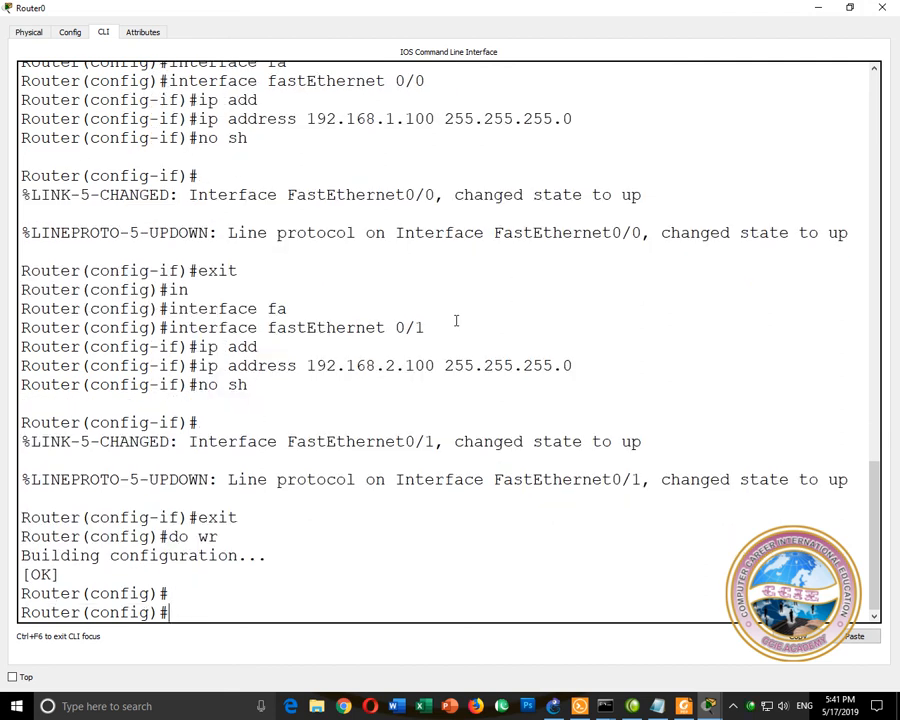
Close Router0's window and add notes reading 192.168.1.100 and 192.168.2.100 on either side of the router.
{"action": "left_click", "coordinate": [882, 7]}
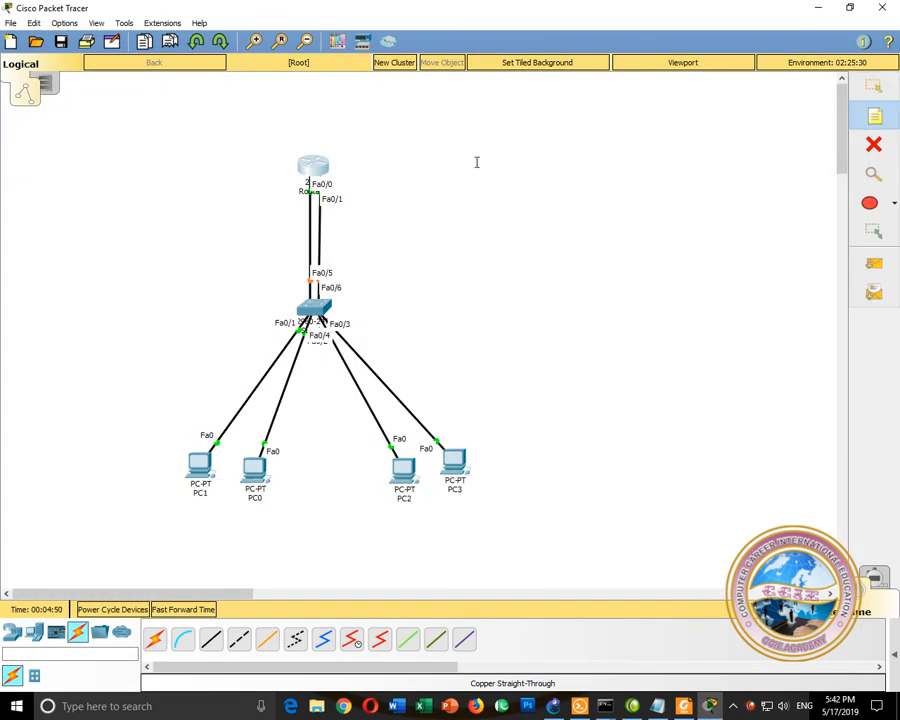
{"action": "left_click", "coordinate": [184, 168]}
{"action": "type", "text": "19"}
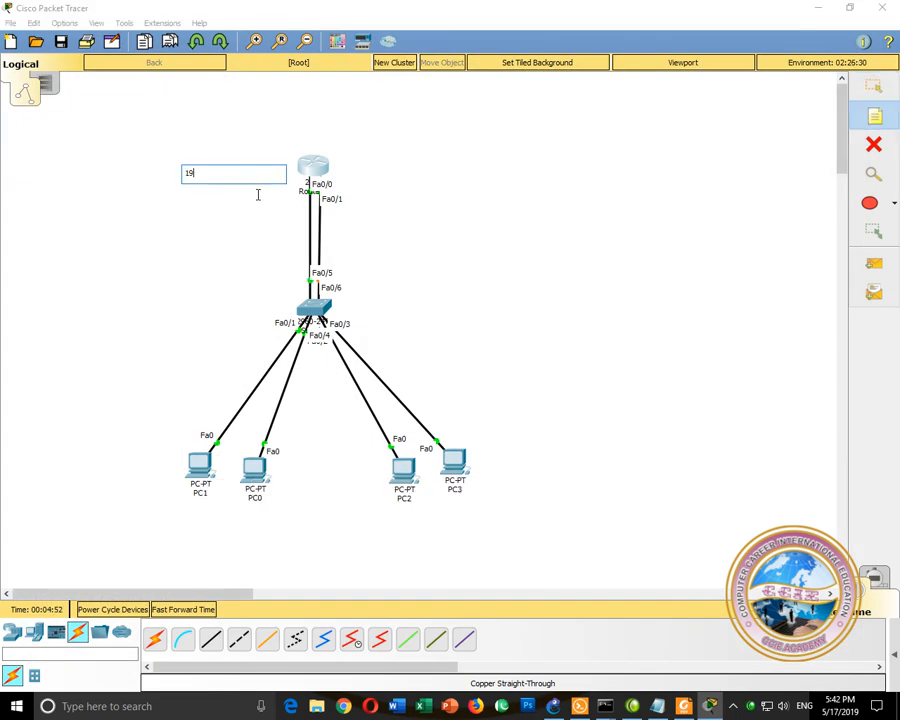
{"action": "type", "text": "2.168.1.100"}
{"action": "left_click", "coordinate": [345, 168]}
{"action": "type", "text": "192.168.1"}
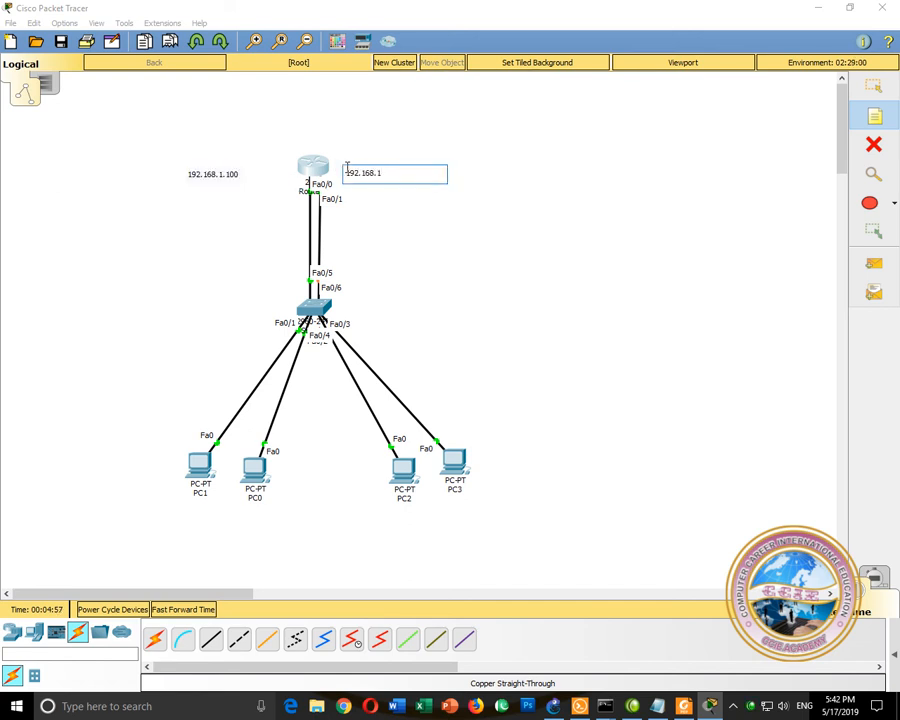
{"action": "key", "text": "BackSpace"}
Add a two-line note below PC1 with address 192.168.1.1 and gateway 192.168.1.100.
{"action": "left_click", "coordinate": [126, 521]}
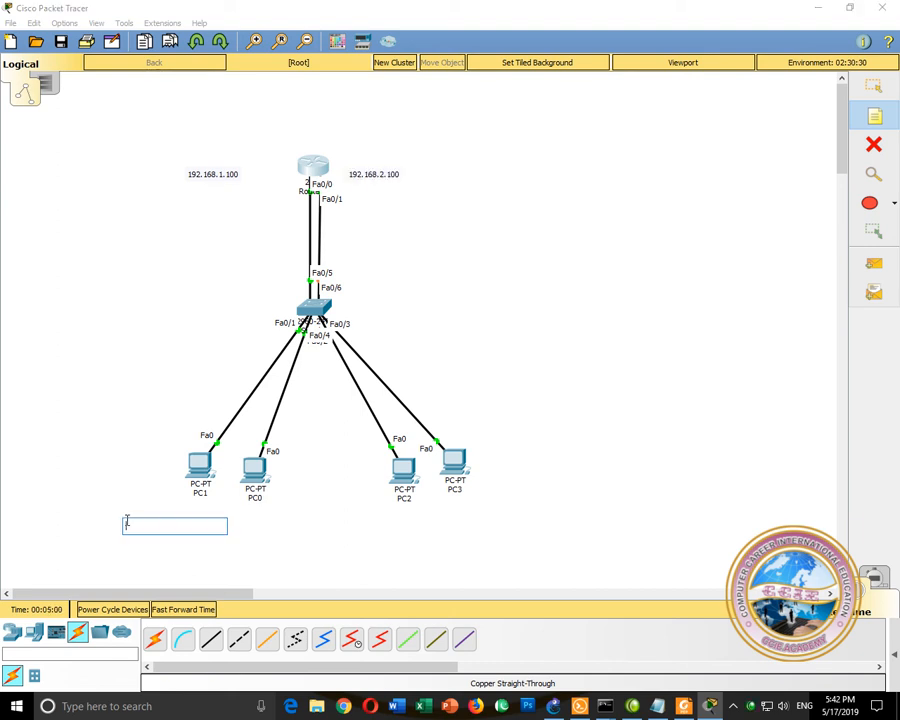
{"action": "type", "text": "192.168.1.1"}
{"action": "key", "text": "Return"}
{"action": "type", "text": "192.168.1.100"}
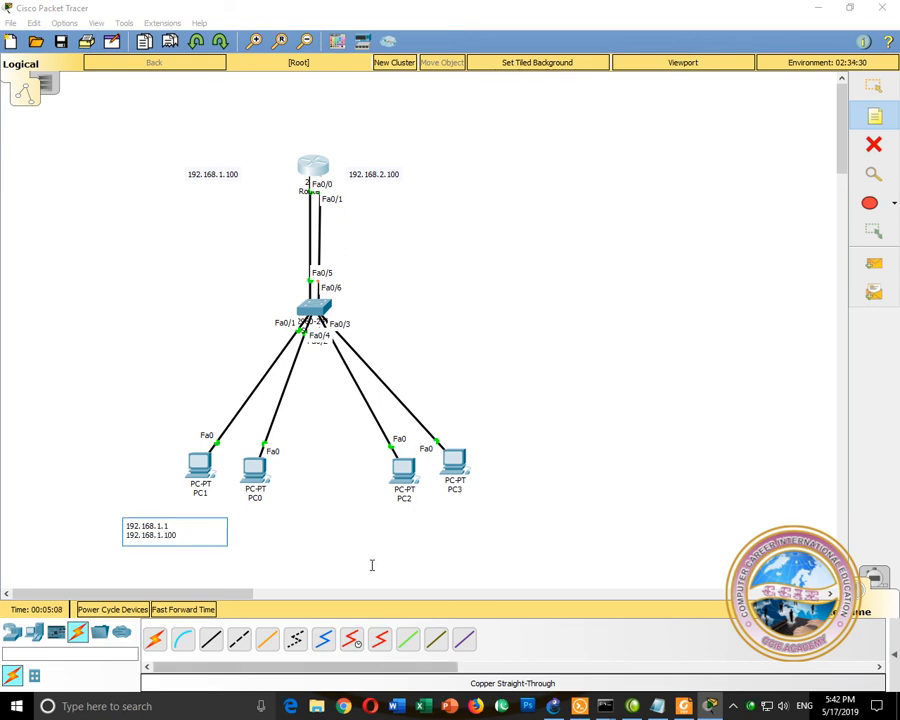
Add a two-line note below PC2 with address 192.168.2.1 and gateway 192.168.2.100.
{"action": "left_click", "coordinate": [378, 520]}
{"action": "type", "text": "192.1"}
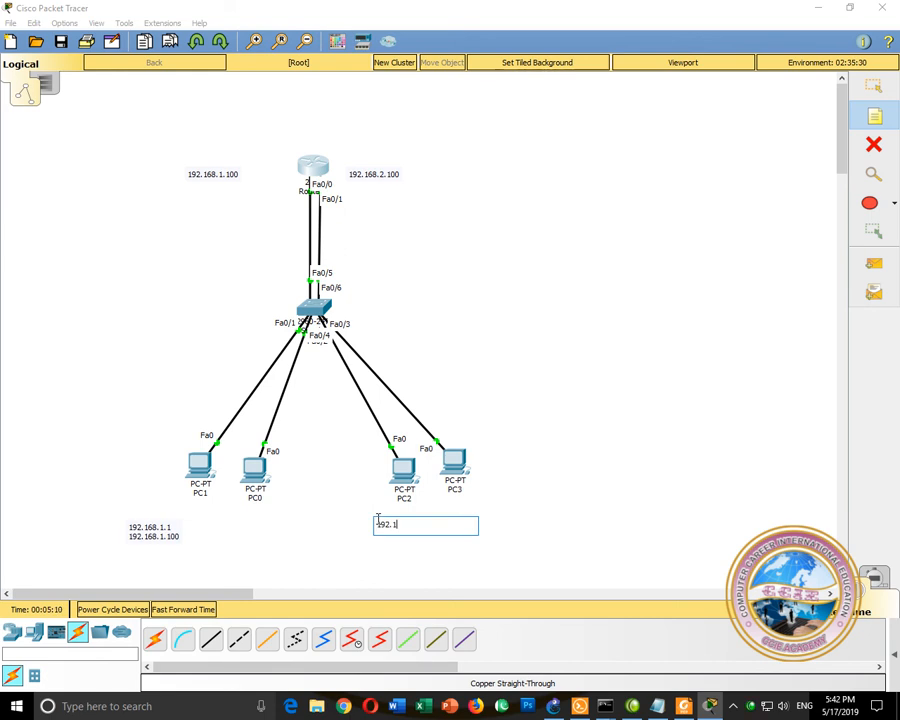
{"action": "type", "text": "68.2.1"}
{"action": "key", "text": "Return"}
{"action": "type", "text": "192.168.2.100"}
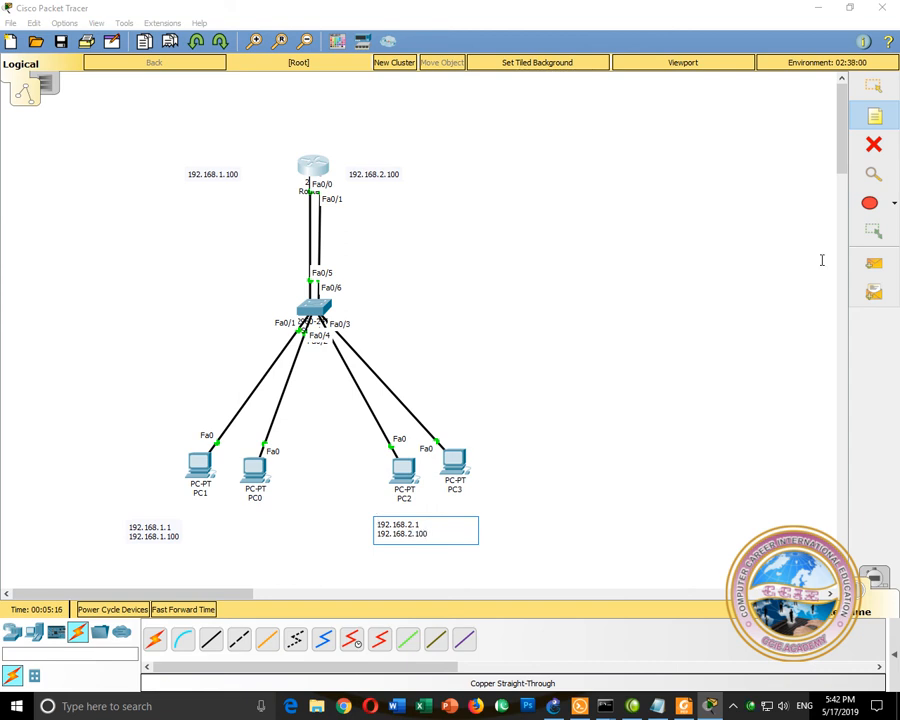
Copy PC1's address note to below PC0 and change its first line to 192.168.1.2.
{"action": "left_click", "coordinate": [874, 87]}
{"action": "left_click_drag", "start_coordinate": [164, 539], "coordinate": [242, 531], "text": "ctrl"}
{"action": "double_click", "coordinate": [242, 533]}
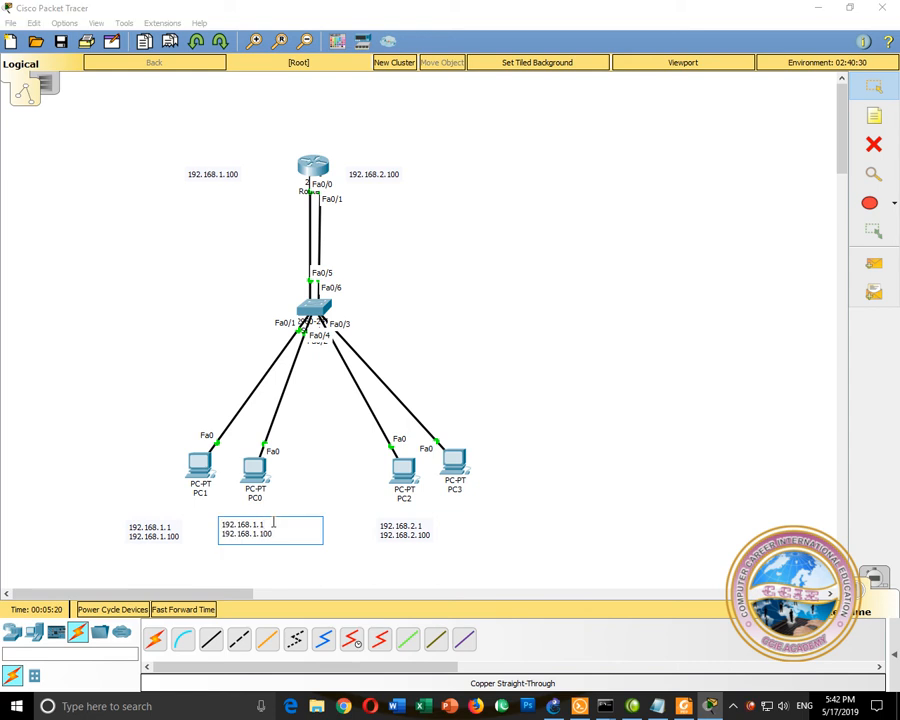
{"action": "type", "text": "2"}
Copy PC2's address note to below PC3 and change its first line to 192.168.2.2.
{"action": "left_click", "coordinate": [418, 536]}
{"action": "double_click", "coordinate": [418, 534]}
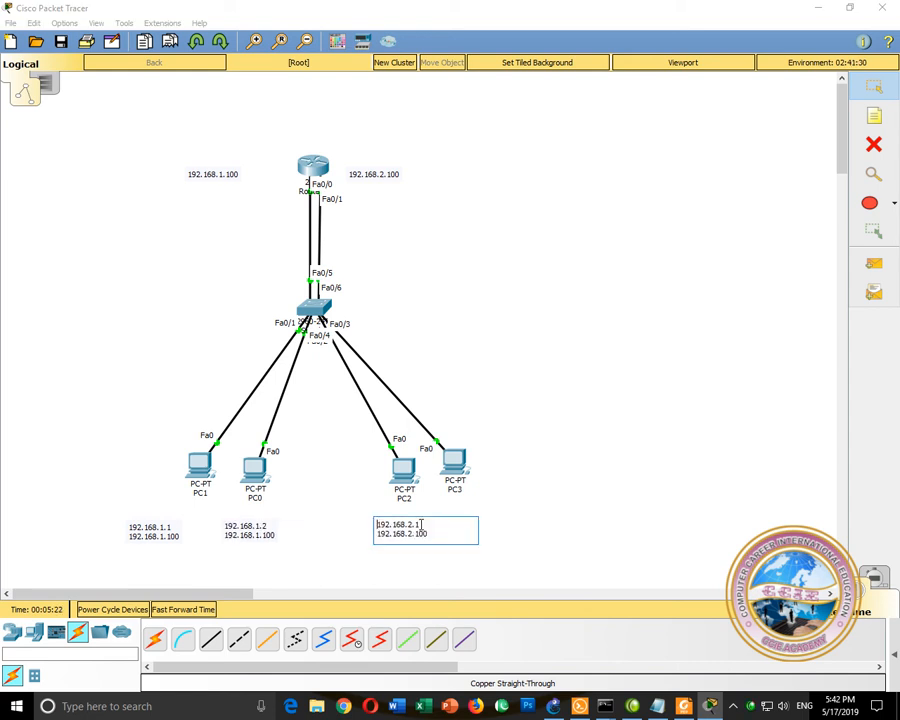
{"action": "left_click", "coordinate": [420, 564]}
{"action": "left_click_drag", "start_coordinate": [414, 536], "coordinate": [502, 516], "text": "ctrl"}
{"action": "double_click", "coordinate": [503, 516]}
{"action": "left_click", "coordinate": [504, 513]}
{"action": "key", "text": "BackSpace"}
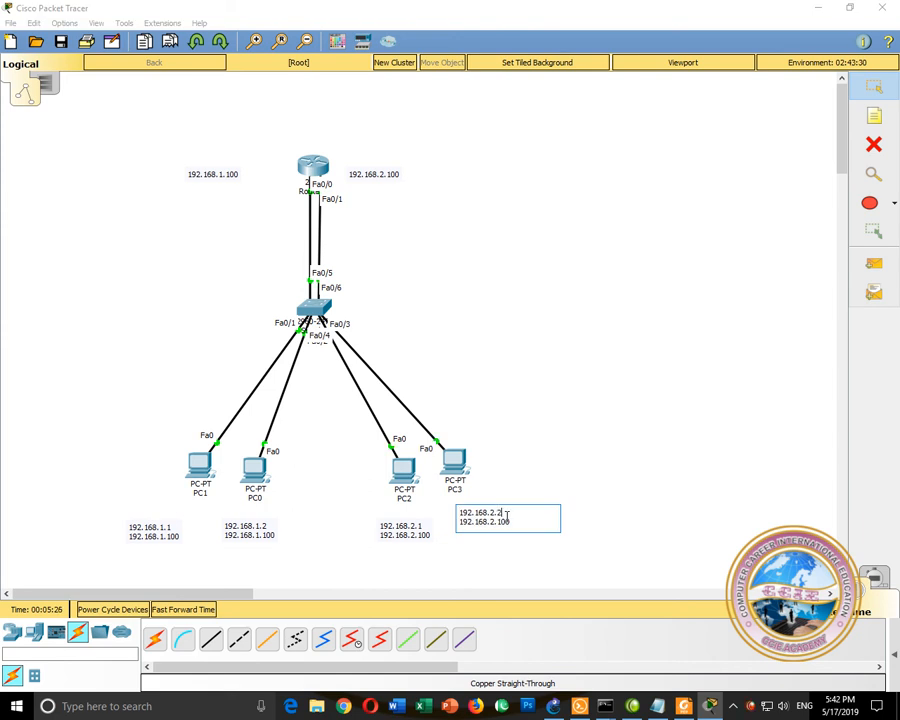
{"action": "left_click", "coordinate": [570, 473]}
{"action": "left_click_drag", "start_coordinate": [504, 523], "coordinate": [507, 527]}
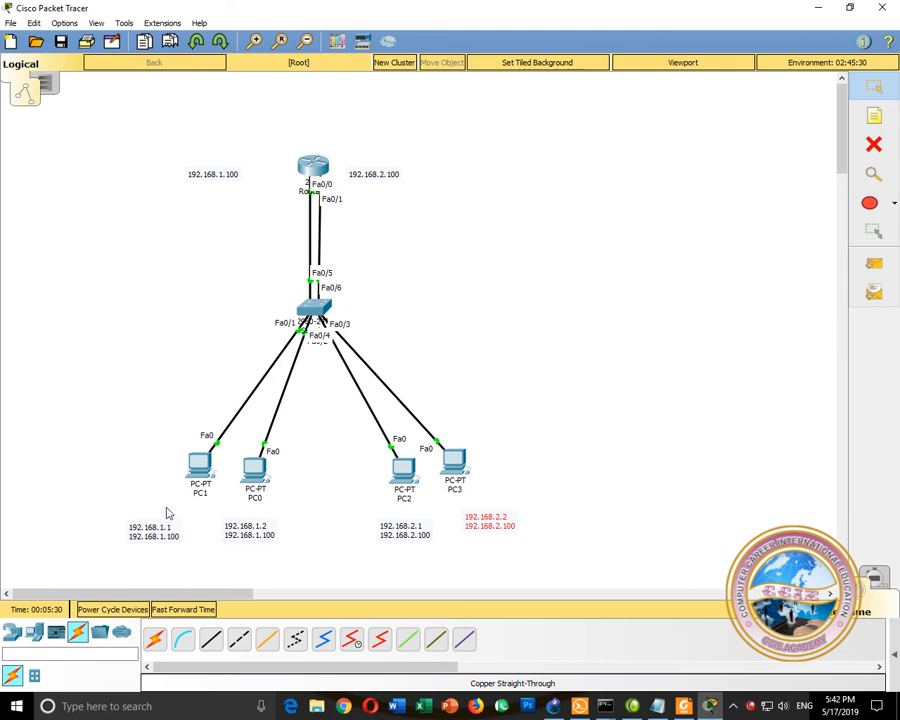
Review the address notes below the PCs and beside the router against the topology.
{"action": "left_click_drag", "start_coordinate": [358, 512], "coordinate": [427, 556]}
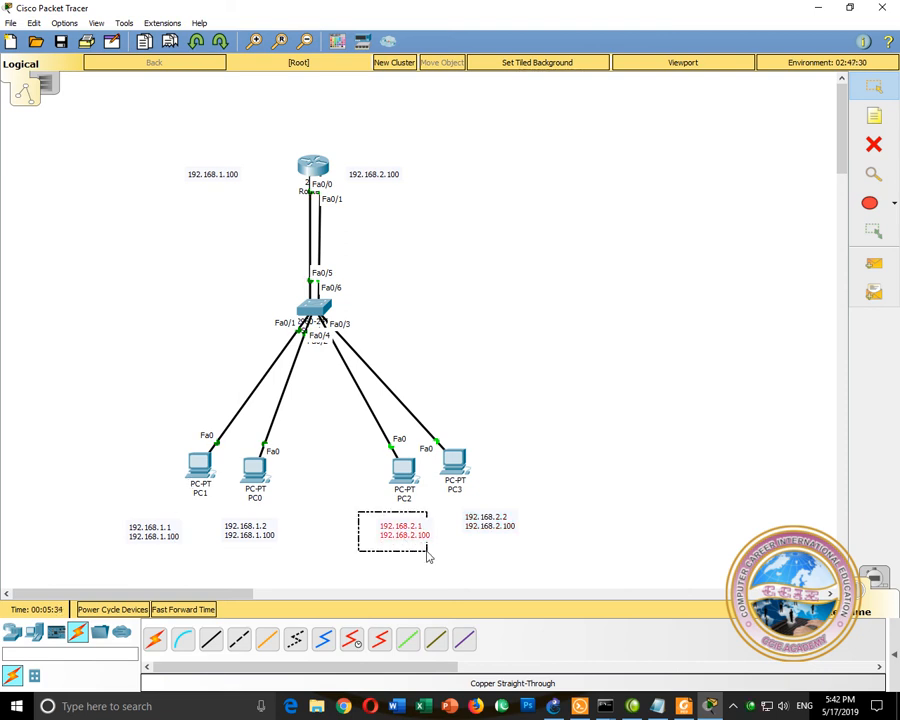
{"action": "left_click_drag", "start_coordinate": [427, 556], "coordinate": [428, 557]}
{"action": "left_click_drag", "start_coordinate": [361, 504], "coordinate": [524, 556]}
{"action": "left_click", "coordinate": [543, 555]}
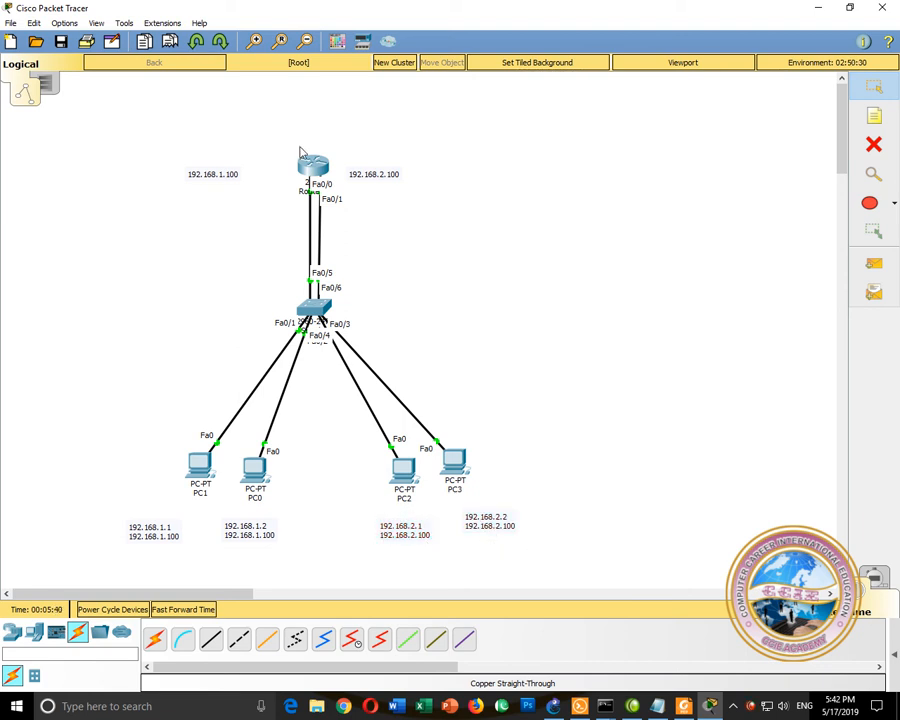
{"action": "left_click_drag", "start_coordinate": [291, 124], "coordinate": [343, 186]}
{"action": "left_click_drag", "start_coordinate": [465, 86], "coordinate": [301, 193]}
{"action": "left_click", "coordinate": [196, 260]}
{"action": "left_click_drag", "start_coordinate": [251, 148], "coordinate": [197, 203]}
{"action": "left_click_drag", "start_coordinate": [159, 144], "coordinate": [221, 209]}
{"action": "left_click_drag", "start_coordinate": [165, 145], "coordinate": [228, 188]}
{"action": "left_click_drag", "start_coordinate": [434, 153], "coordinate": [351, 203]}
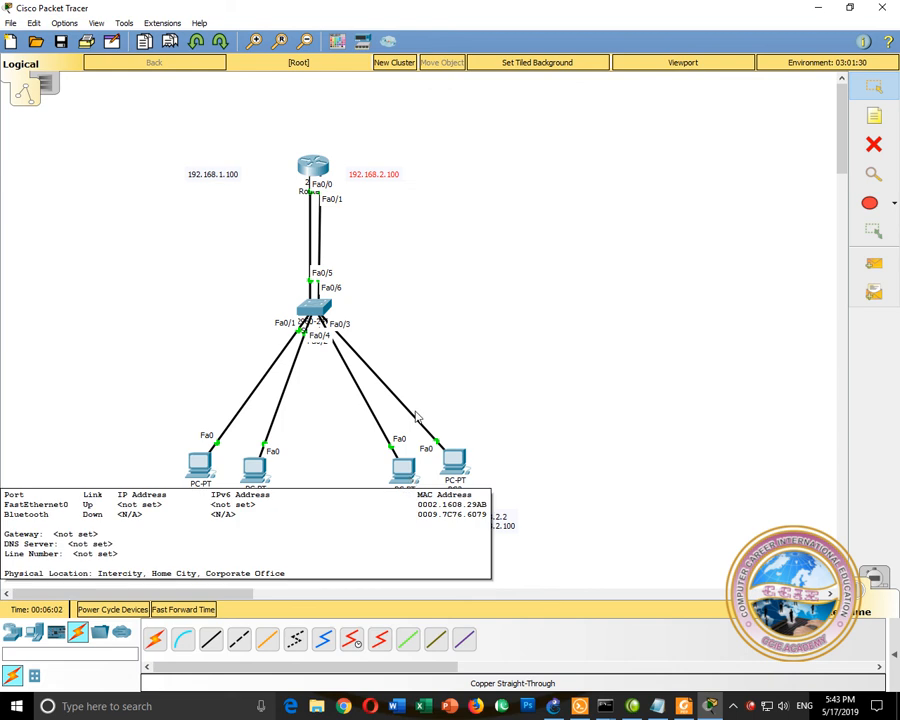
Configure PC1 with static IP 192.168.1.1, mask 255.255.255.0 and default gateway 192.168.1.100.
{"action": "left_click", "coordinate": [199, 465]}
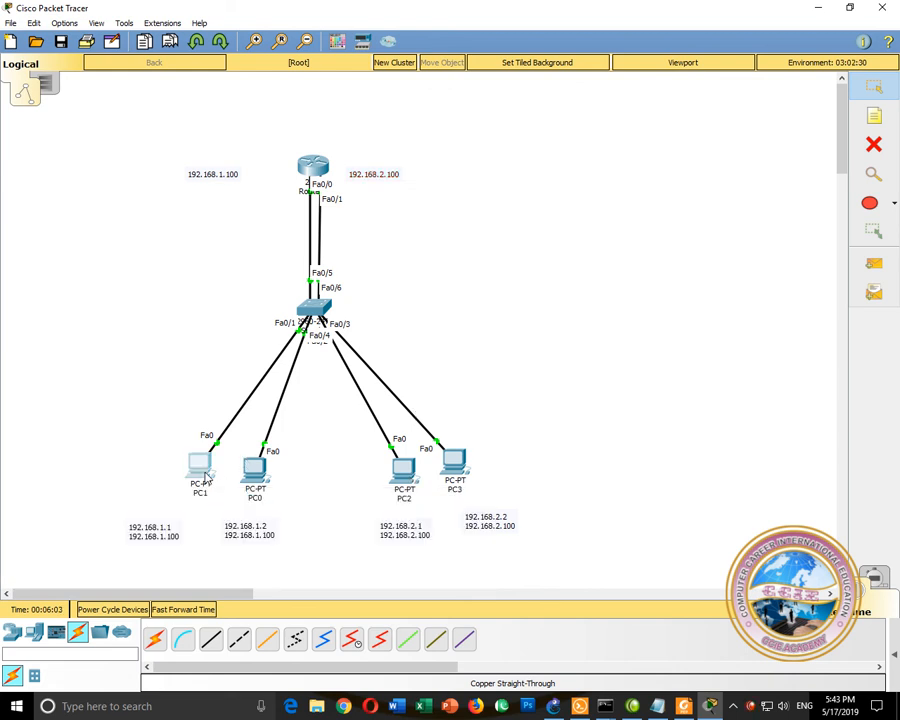
{"action": "left_click", "coordinate": [260, 123]}
{"action": "left_click", "coordinate": [221, 172]}
{"action": "left_click", "coordinate": [387, 201]}
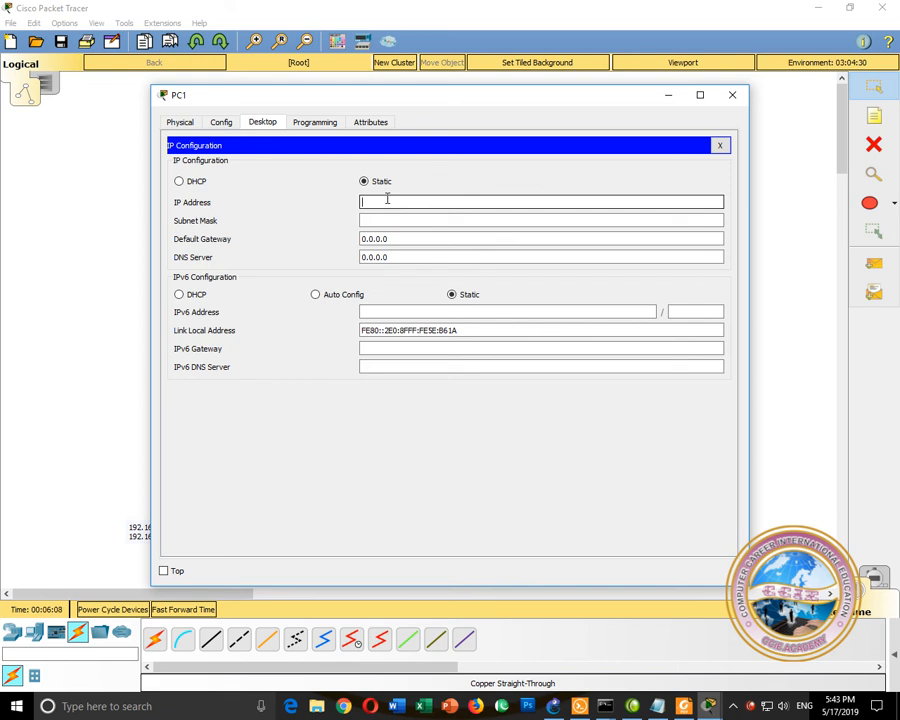
{"action": "type", "text": "192.168.1.1"}
{"action": "key", "text": "Tab"}
{"action": "key", "text": "Tab"}
{"action": "type", "text": "192.168.1"}
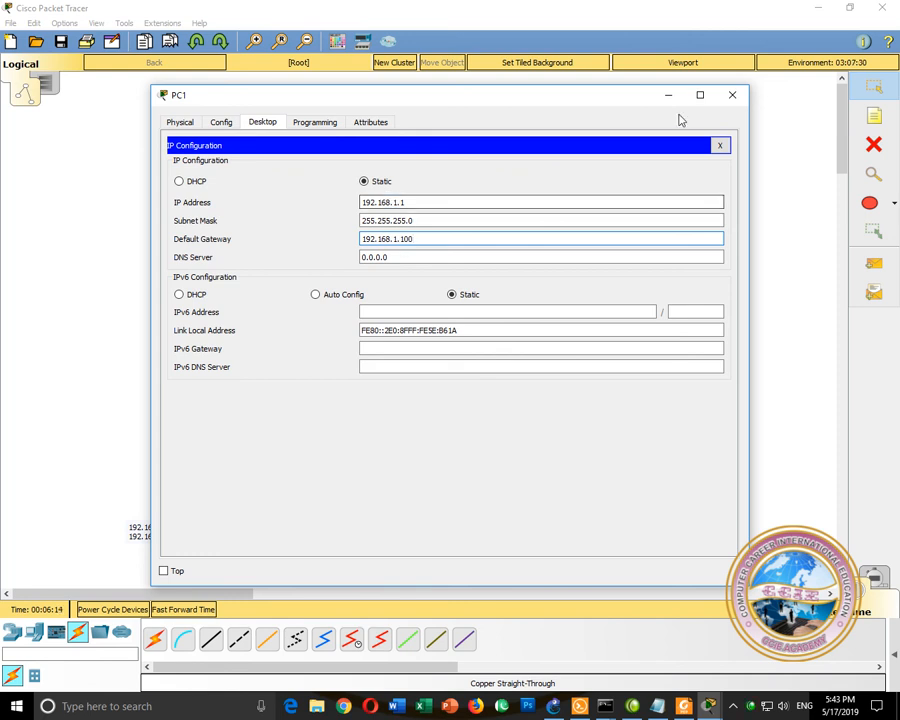
{"action": "left_click", "coordinate": [733, 94]}
Configure PC0 with static IP 192.168.1.2, mask 255.255.255.0 and default gateway 192.168.1.100.
{"action": "left_click", "coordinate": [271, 475]}
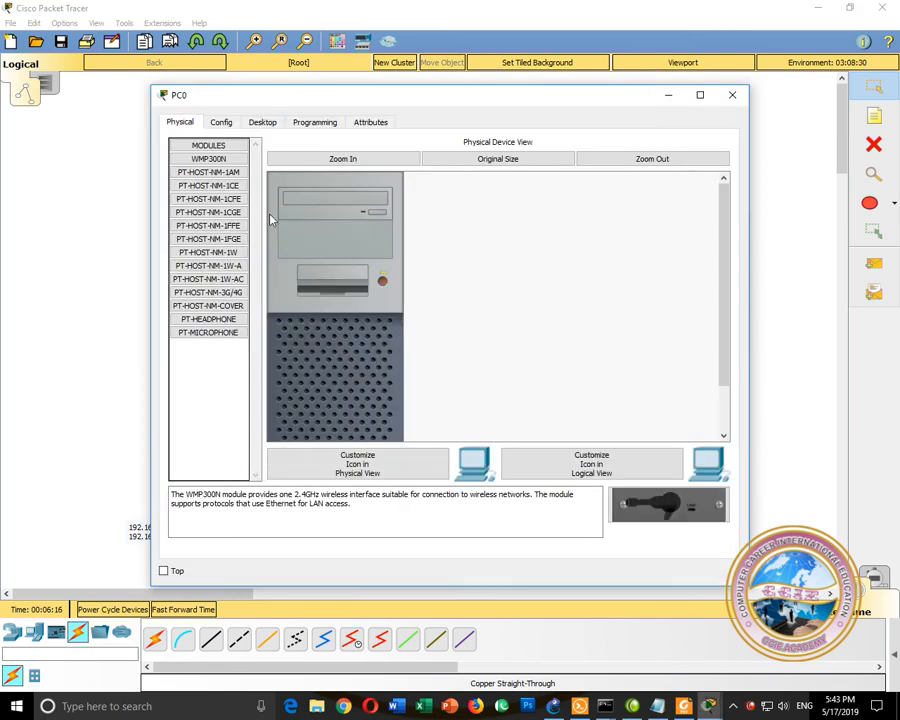
{"action": "left_click", "coordinate": [262, 122]}
{"action": "left_click", "coordinate": [240, 178]}
{"action": "left_click", "coordinate": [394, 202]}
{"action": "type", "text": "192.168.1"}
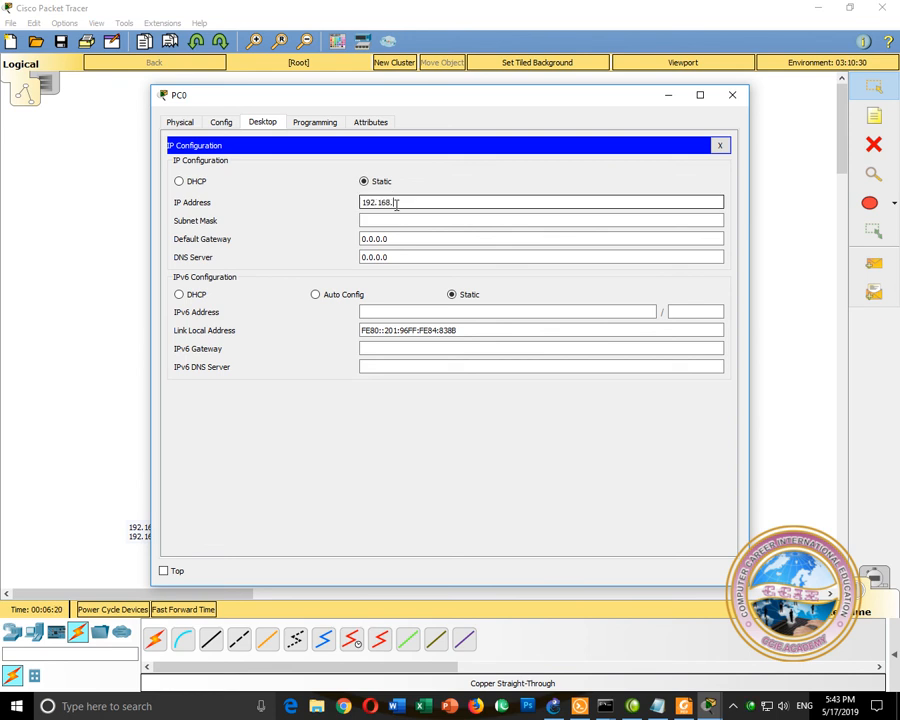
{"action": "key", "text": "Tab"}
{"action": "key", "text": "Tab"}
{"action": "type", "text": "192.168.1.100"}
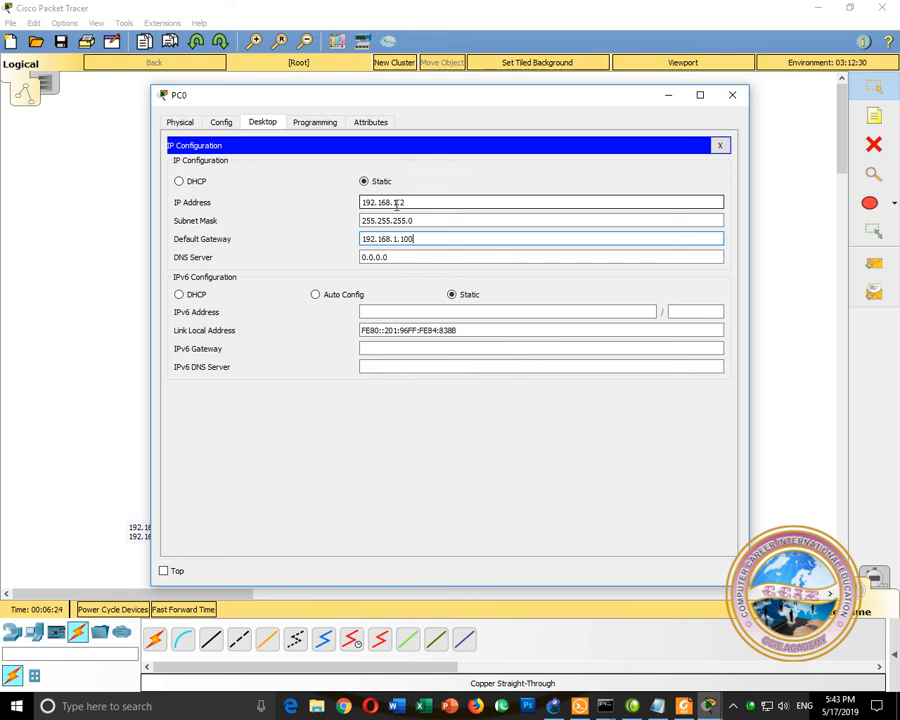
{"action": "left_click", "coordinate": [732, 95]}
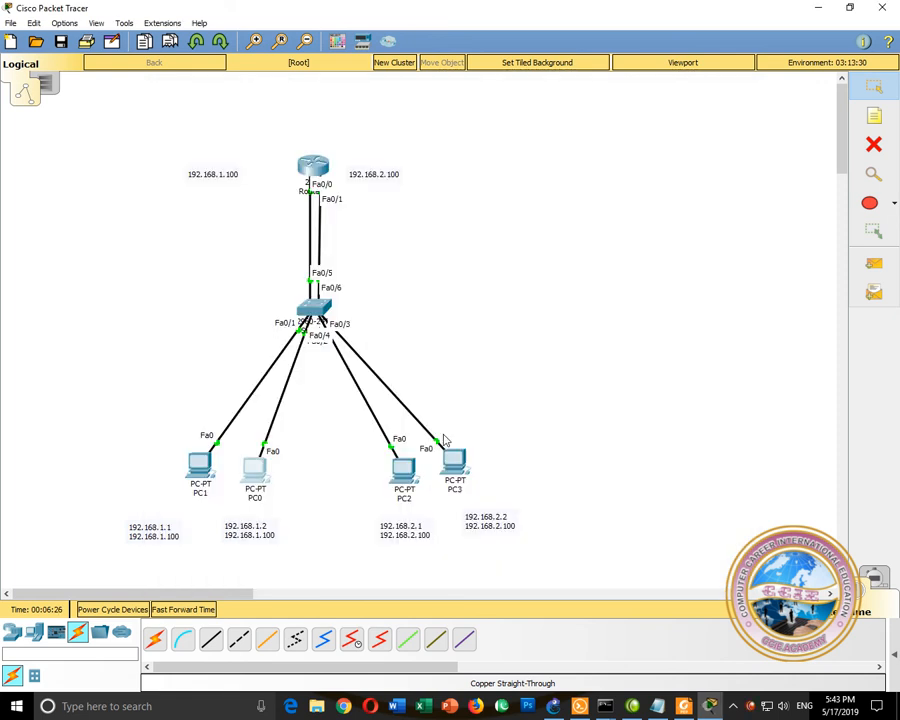
Configure PC2 with static IP 192.168.2.1, mask 255.255.255.0 and default gateway 192.168.2.100.
{"action": "left_click", "coordinate": [410, 470]}
{"action": "left_click", "coordinate": [263, 122]}
{"action": "left_click", "coordinate": [228, 162]}
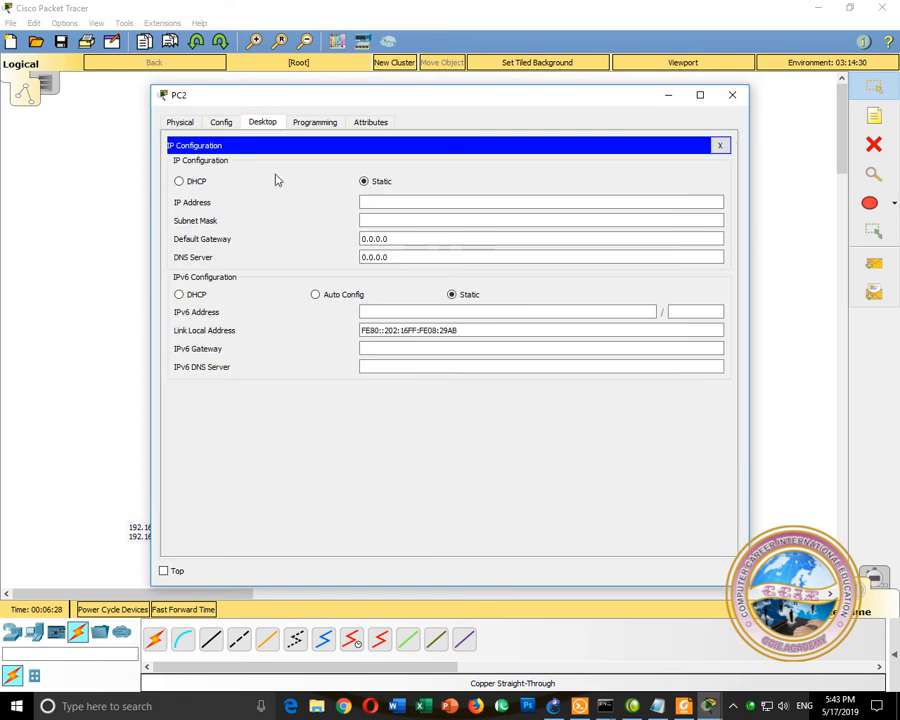
{"action": "left_click", "coordinate": [378, 205]}
{"action": "type", "text": "192.168.2.1"}
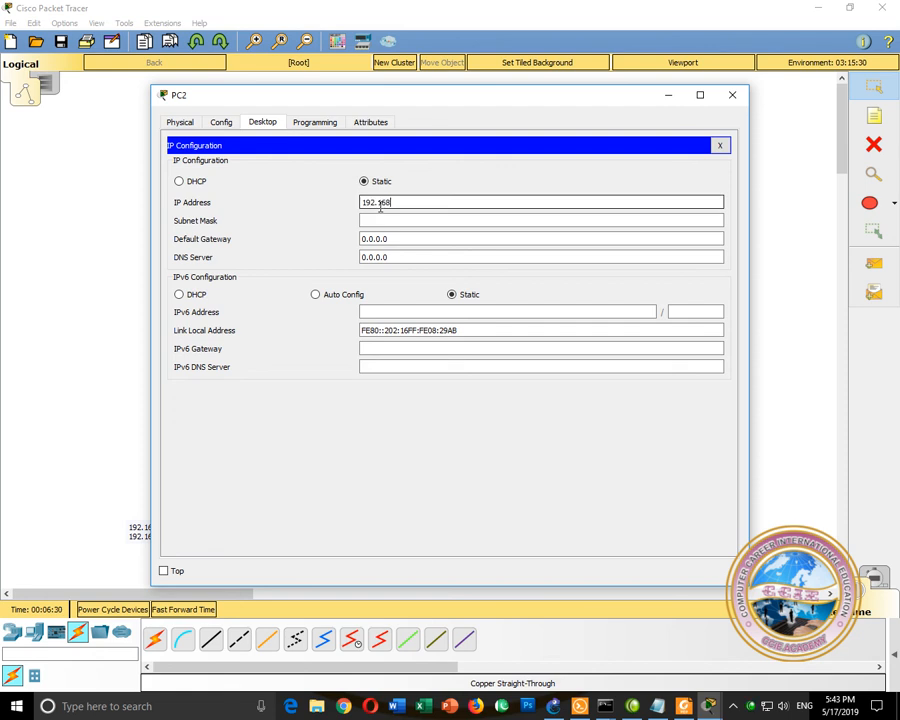
{"action": "key", "text": "Tab"}
{"action": "key", "text": "Tab"}
{"action": "type", "text": "192.168"}
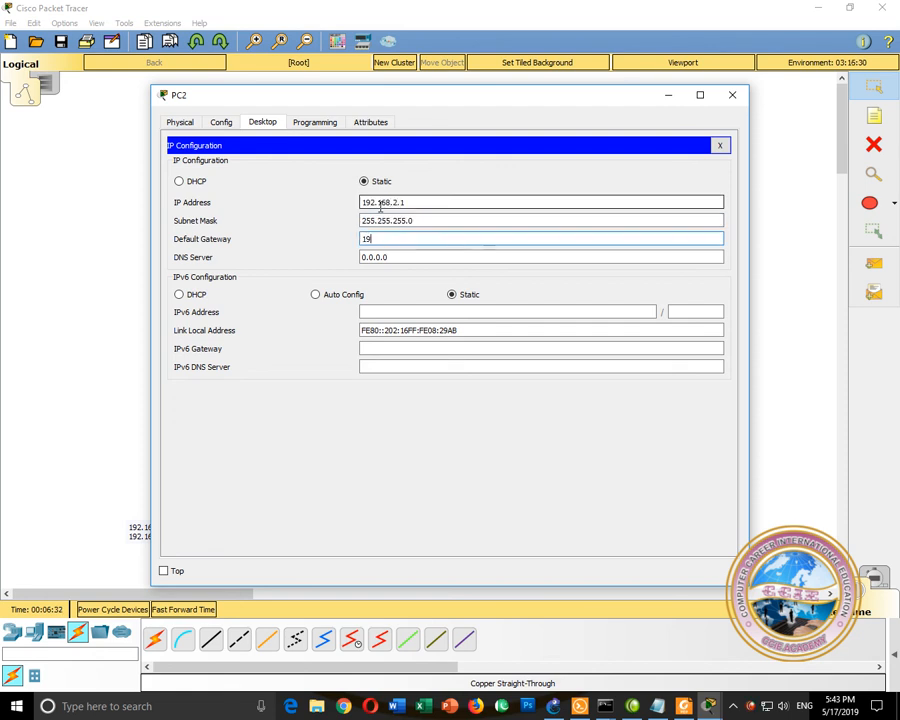
{"action": "type", "text": ".2.100"}
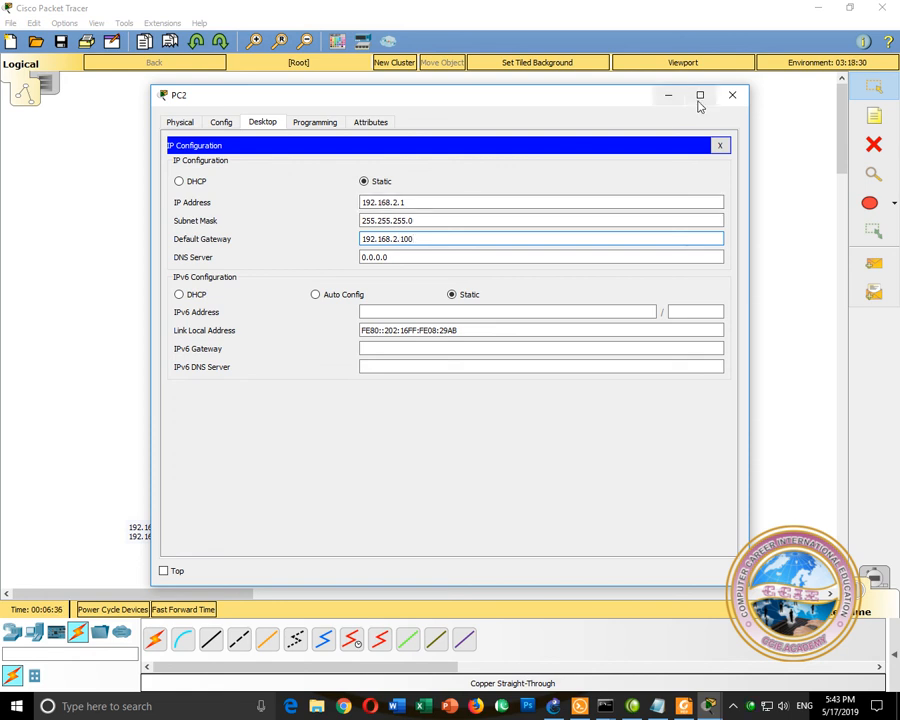
{"action": "left_click", "coordinate": [732, 95]}
Configure PC3 with static IP 192.168.2.2, mask 255.255.255.0 and default gateway 192.168.2.100.
{"action": "left_click", "coordinate": [452, 464]}
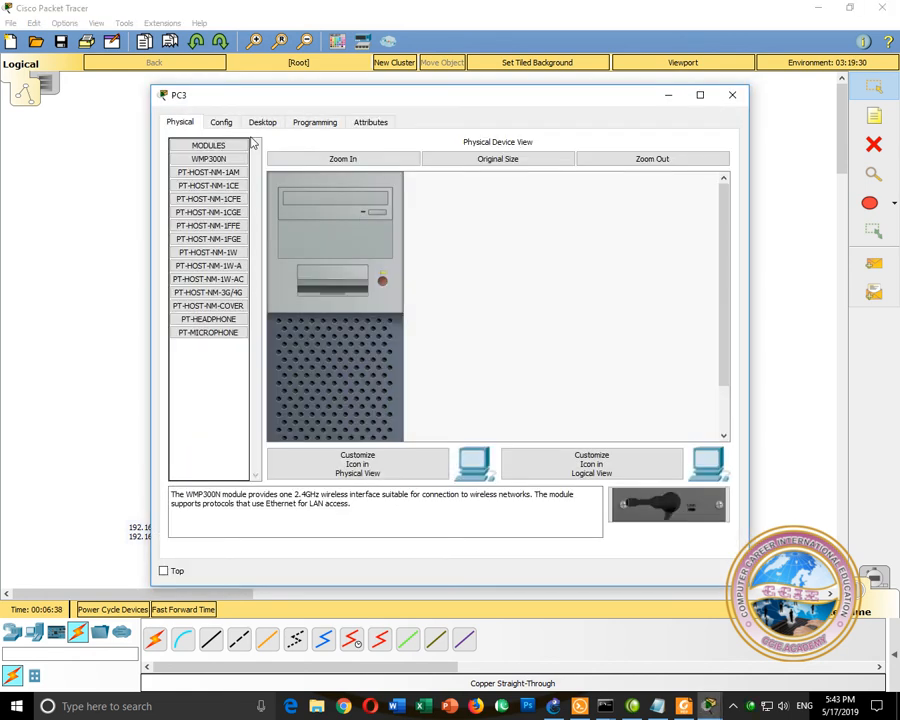
{"action": "left_click", "coordinate": [262, 122]}
{"action": "left_click", "coordinate": [247, 147]}
{"action": "left_click", "coordinate": [389, 203]}
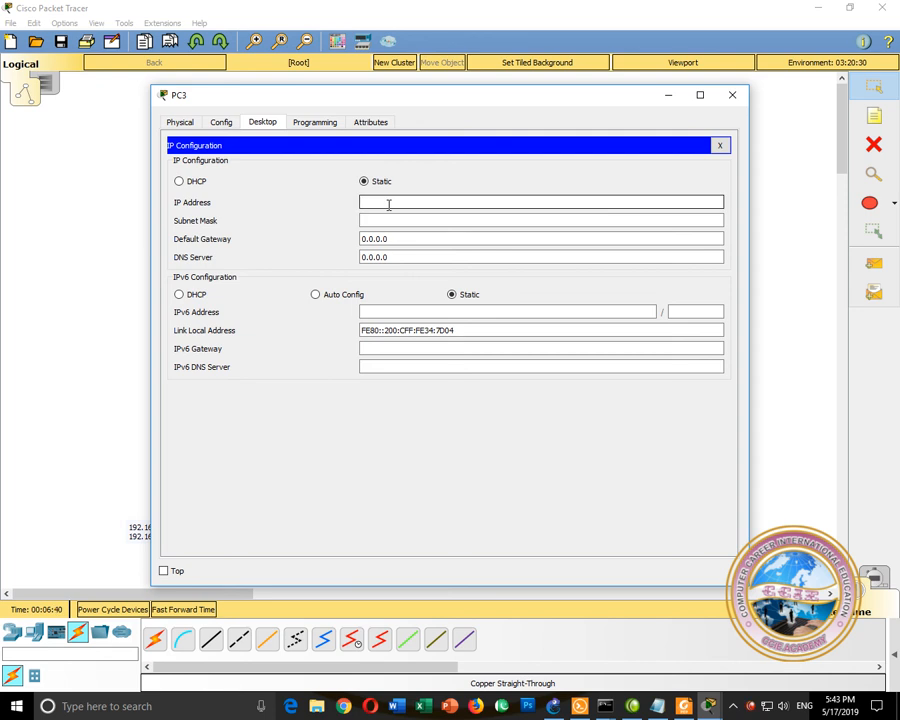
{"action": "type", "text": "192.16"}
{"action": "key", "text": "Tab"}
{"action": "key", "text": "Tab"}
{"action": "type", "text": "192.168.2.100"}
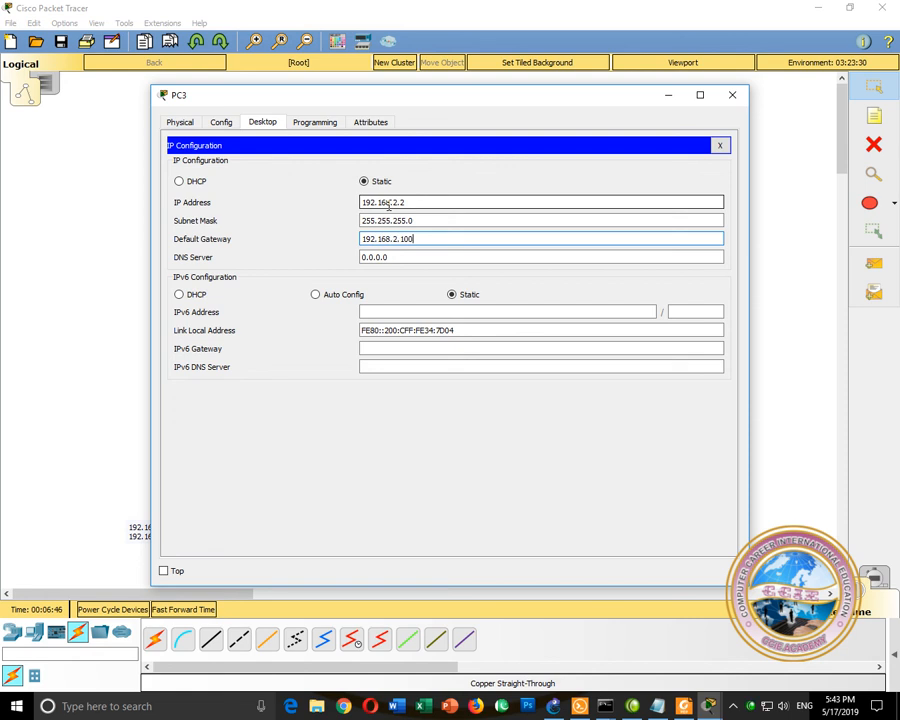
{"action": "left_click", "coordinate": [734, 97]}
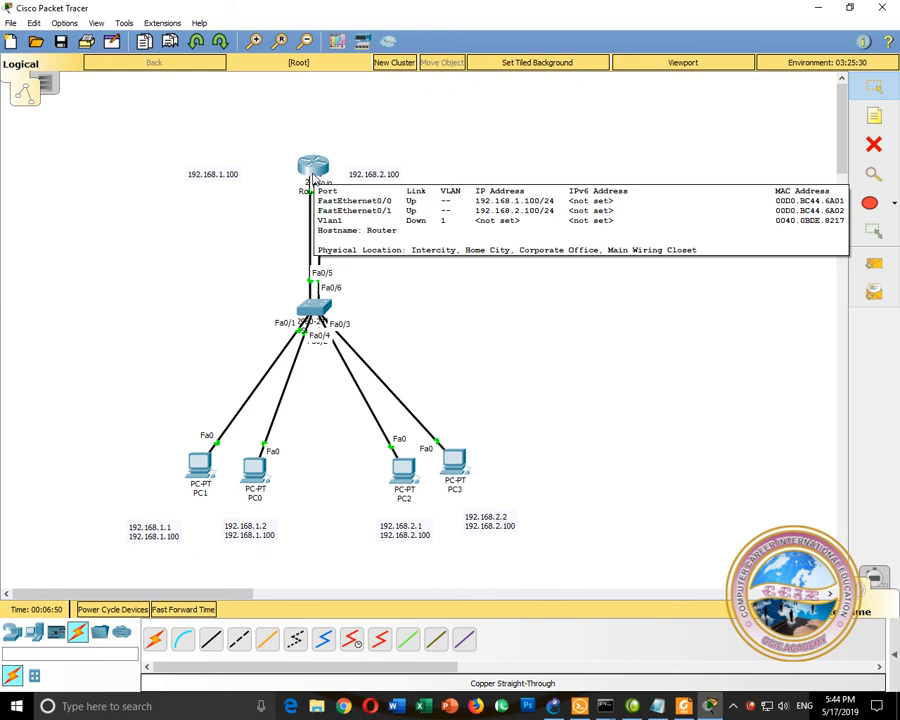
Check PC1's IP settings with ipconfig in its Command Prompt.
{"action": "left_click", "coordinate": [200, 470]}
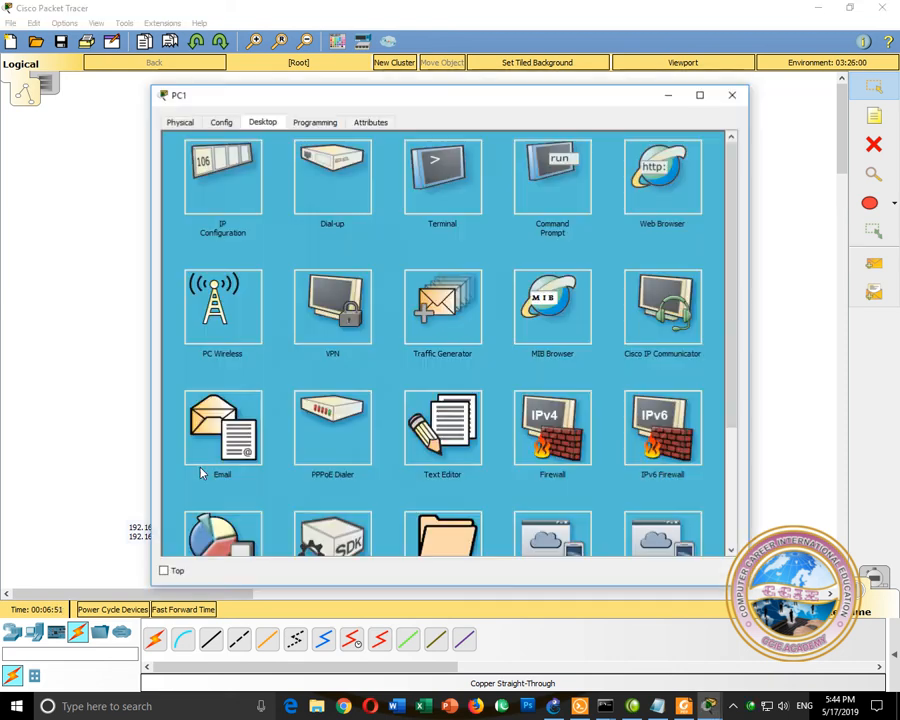
{"action": "left_click", "coordinate": [518, 218]}
{"action": "type", "text": "pi"}
{"action": "key", "text": "BackSpace"}
{"action": "key", "text": "BackSpace"}
{"action": "type", "text": "ipcon"}
{"action": "type", "text": "fig"}
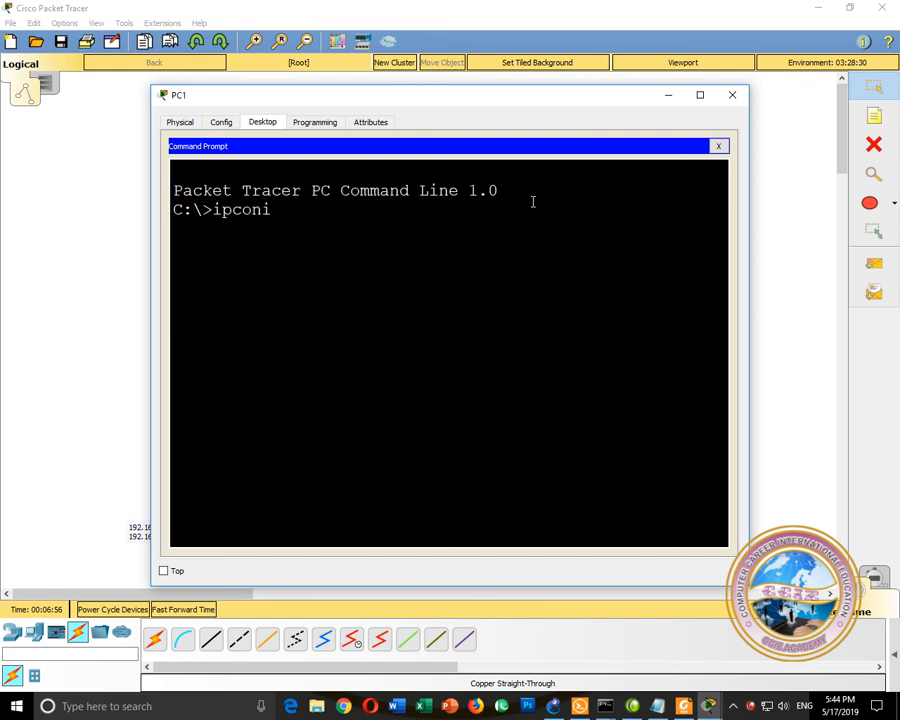
{"action": "key", "text": "Return"}
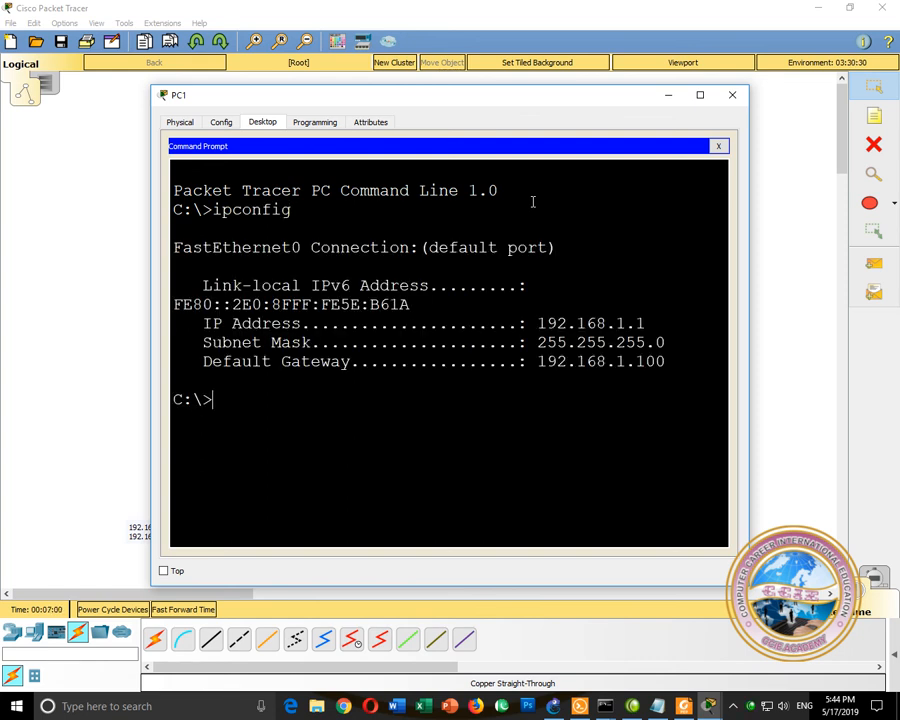
Ping PC1's default gateway 192.168.1.100 and examine the replies.
{"action": "type", "text": "ping 192.168.1.100"}
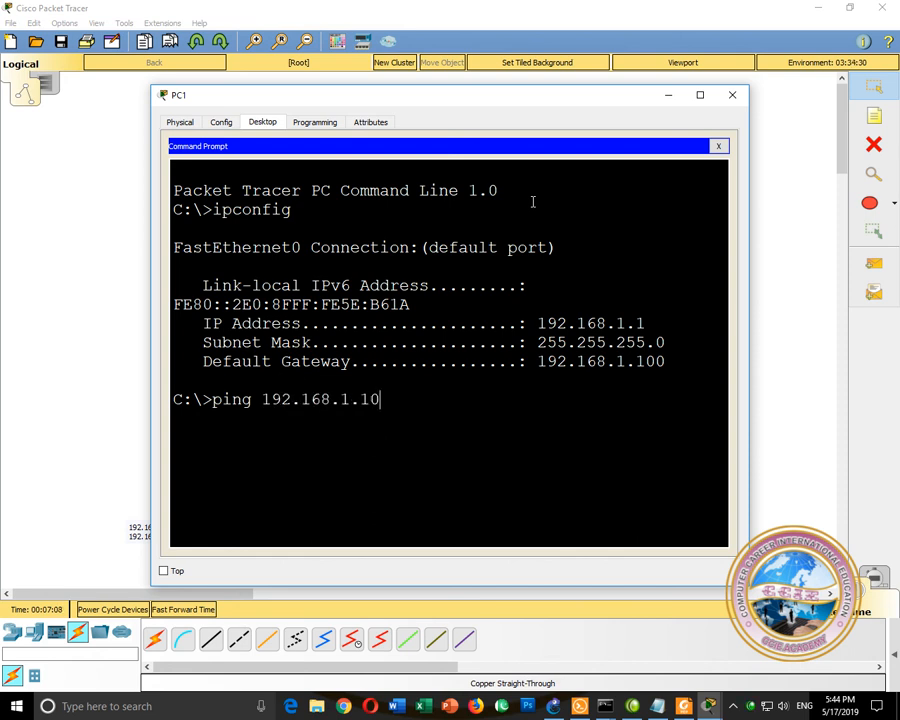
{"action": "key", "text": "Return"}
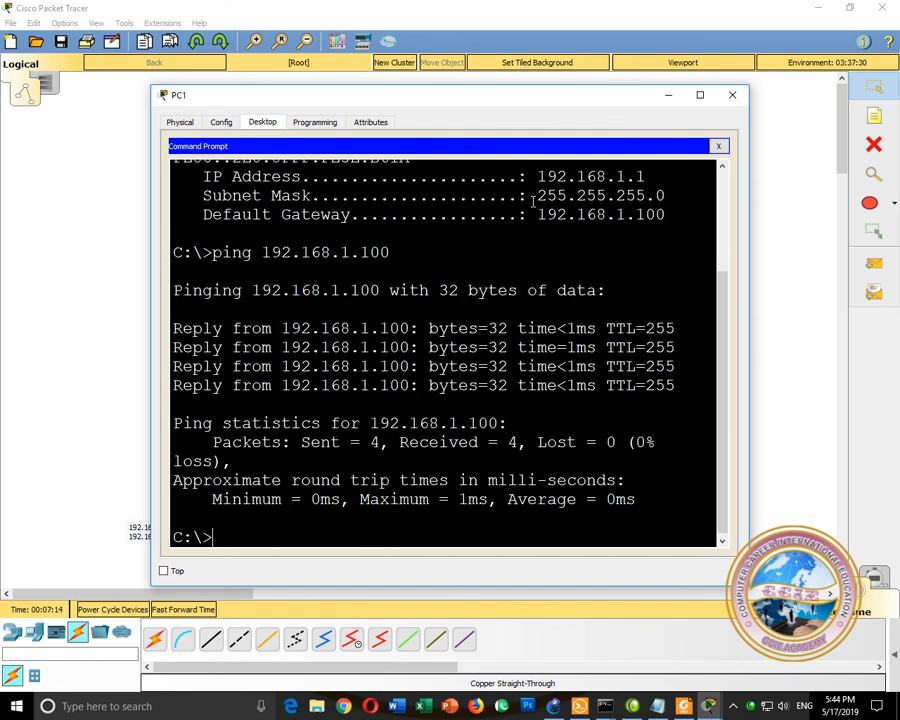
{"action": "left_click_drag", "start_coordinate": [429, 328], "coordinate": [508, 328]}
Ping the VLAN 20 gateway 192.168.2.100 from PC1's Command Prompt.
{"action": "left_click", "coordinate": [233, 537]}
{"action": "type", "text": "ping 192.168.2.100"}
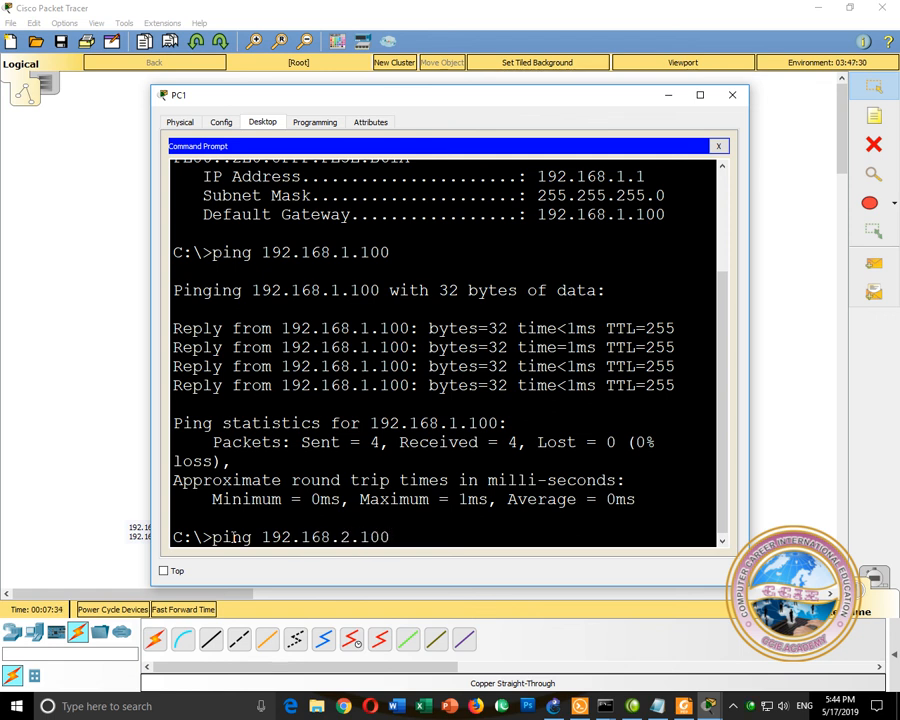
{"action": "key", "text": "Return"}
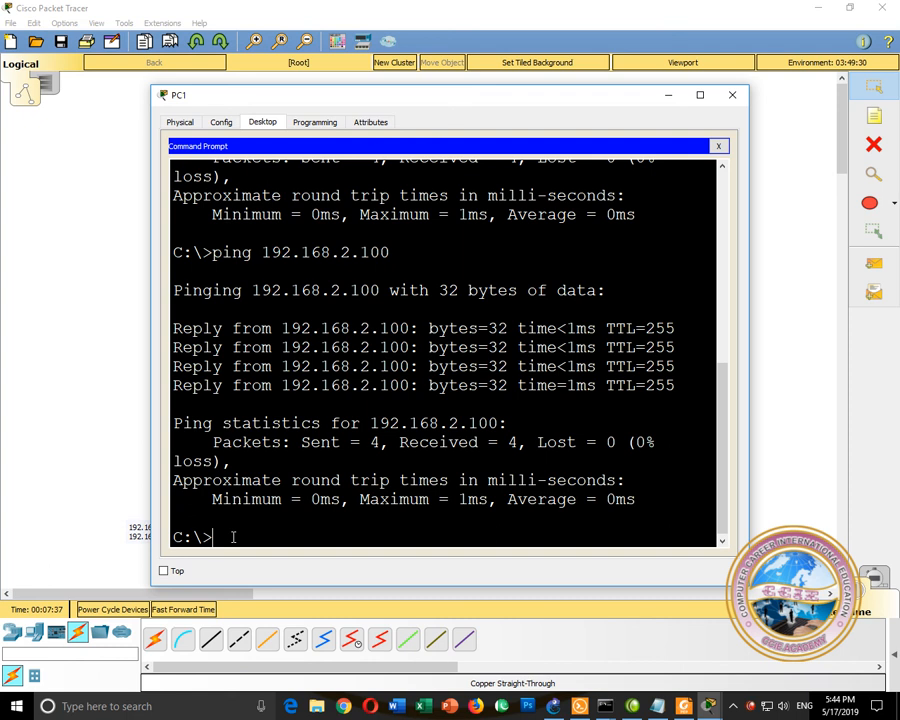
Ping PC2 at 192.168.2.1 from PC1 to test connectivity between the VLANs.
{"action": "key", "text": "Up"}
{"action": "key", "text": "BackSpace"}
{"action": "key", "text": "BackSpace"}
{"action": "key", "text": "Return"}
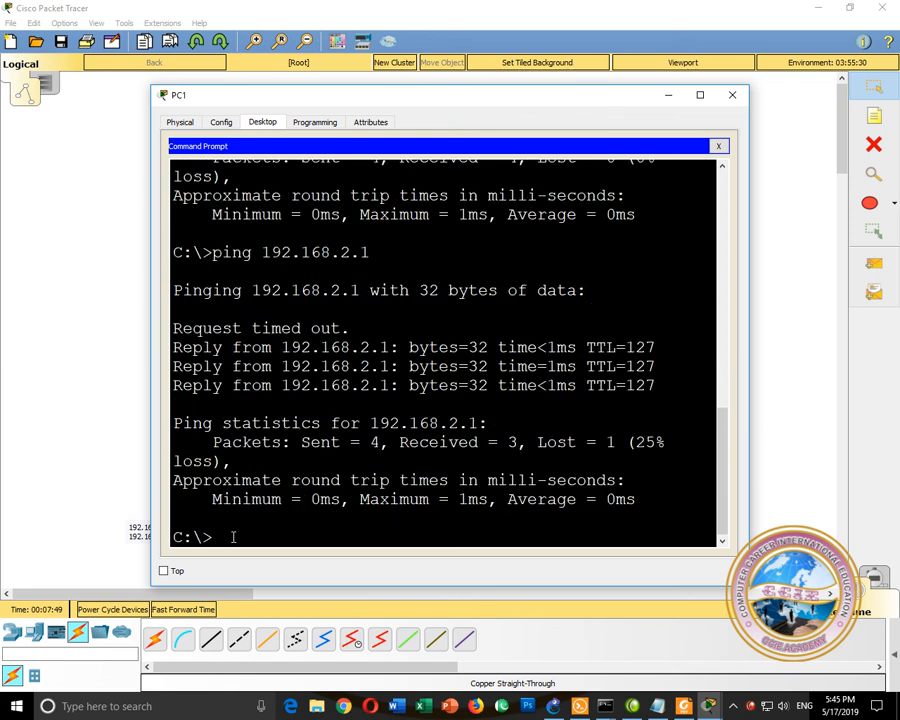
Ping PC3 at 192.168.2.2 from PC1, then return to the topology workspace.
{"action": "key", "text": "Up"}
{"action": "key", "text": "BackSpace"}
{"action": "type", "text": "2"}
{"action": "key", "text": "Return"}
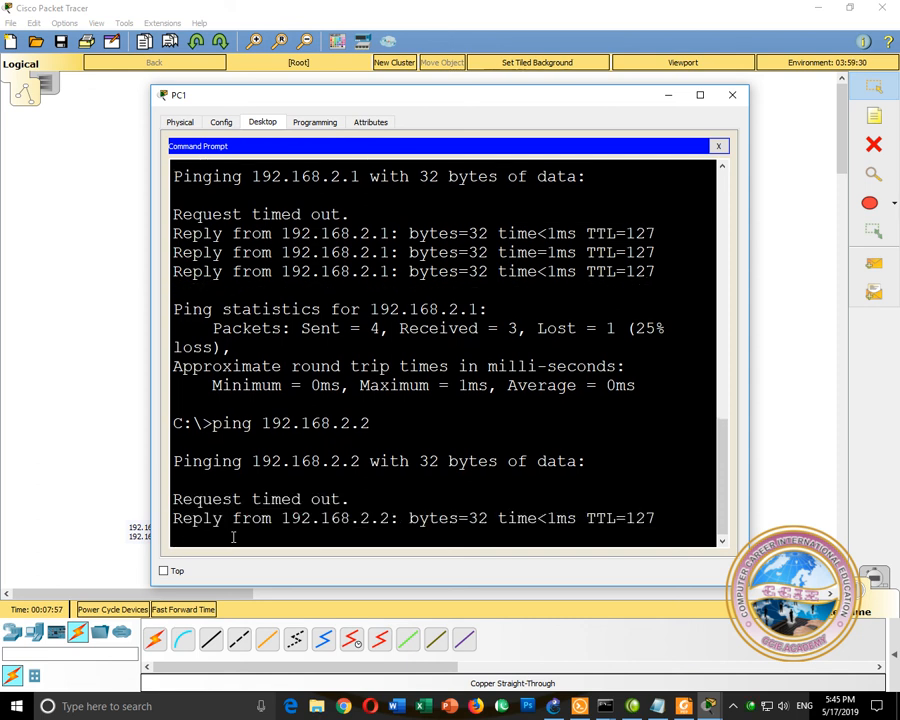
{"action": "left_click", "coordinate": [118, 426]}
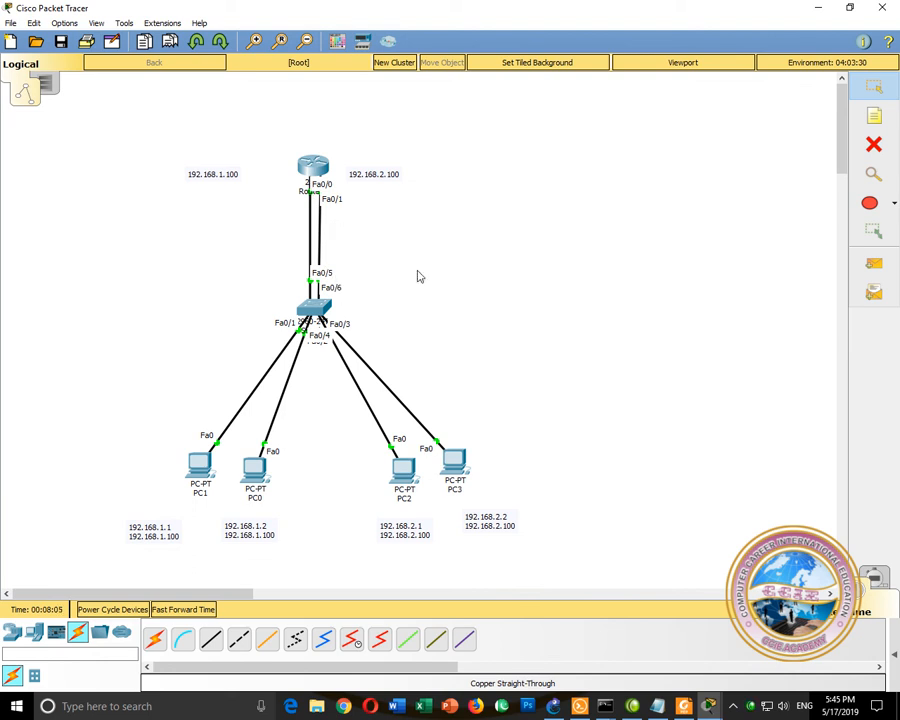
Add the note "Old Legacy Method Of Inter-vlan routing" to the workspace and position it just above the router.
{"action": "mouse_move", "coordinate": [311, 166]}
{"action": "key", "text": "n"}
{"action": "left_click", "coordinate": [226, 98]}
{"action": "type", "text": "Old Legacy Metho d "}
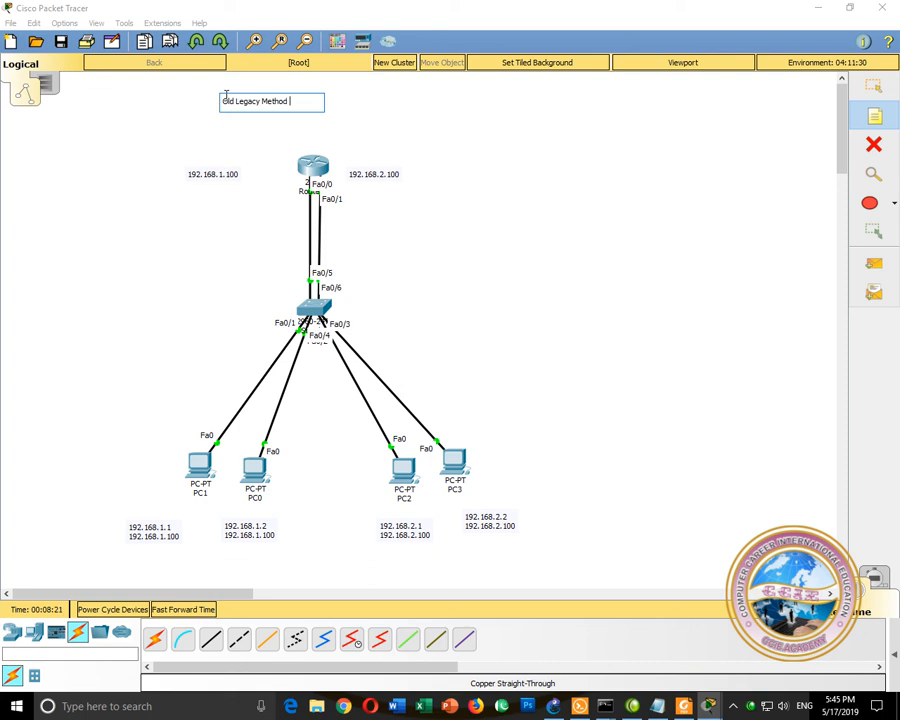
{"action": "type", "text": "O f Inter-vlan routing"}
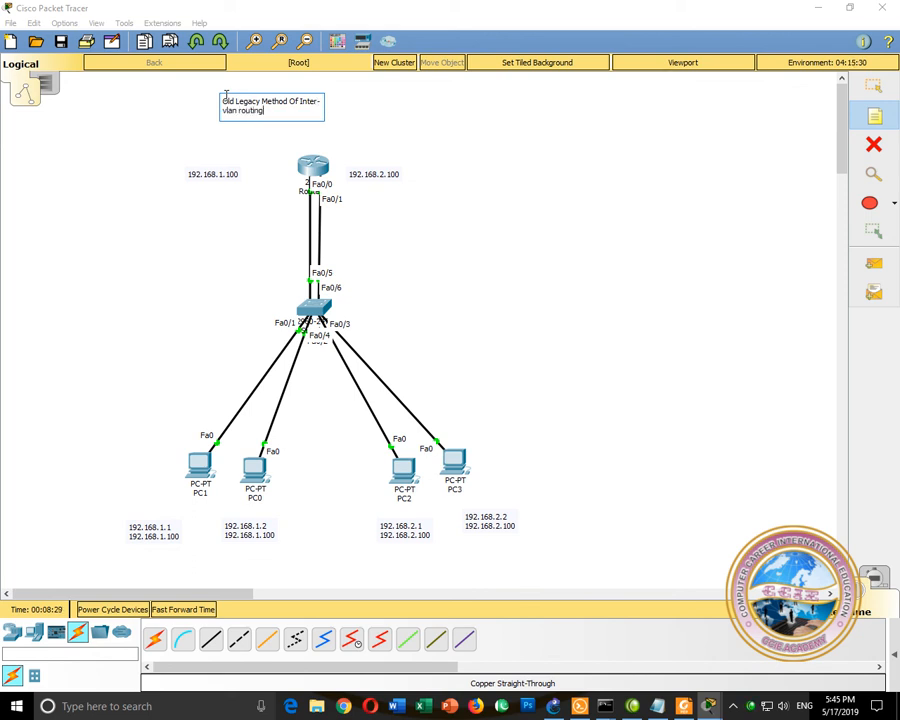
{"action": "left_click", "coordinate": [576, 127]}
{"action": "key", "text": "Escape"}
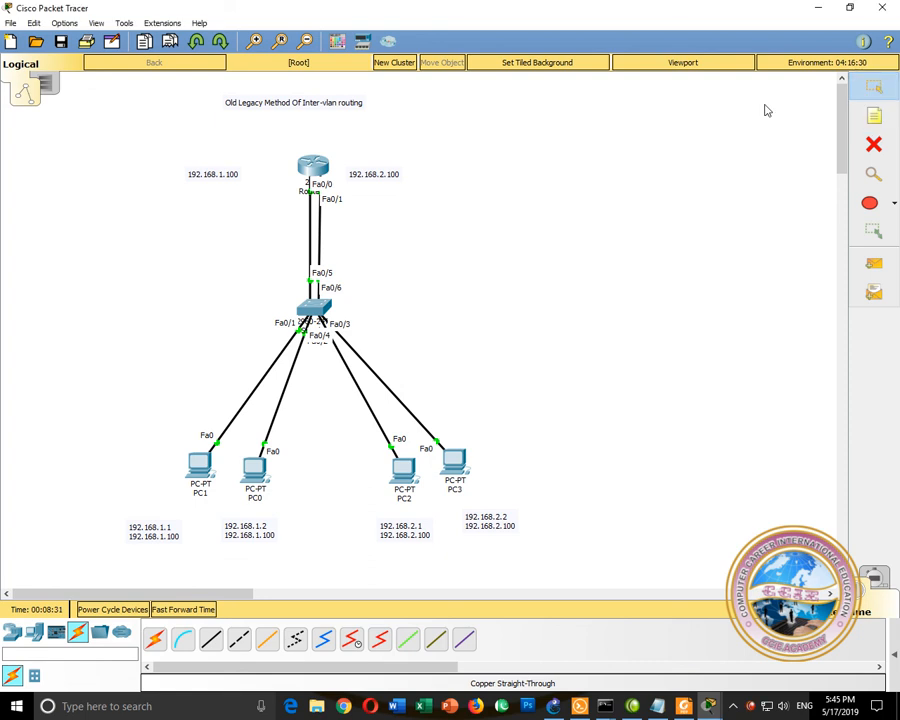
{"action": "left_click_drag", "start_coordinate": [341, 110], "coordinate": [364, 121]}
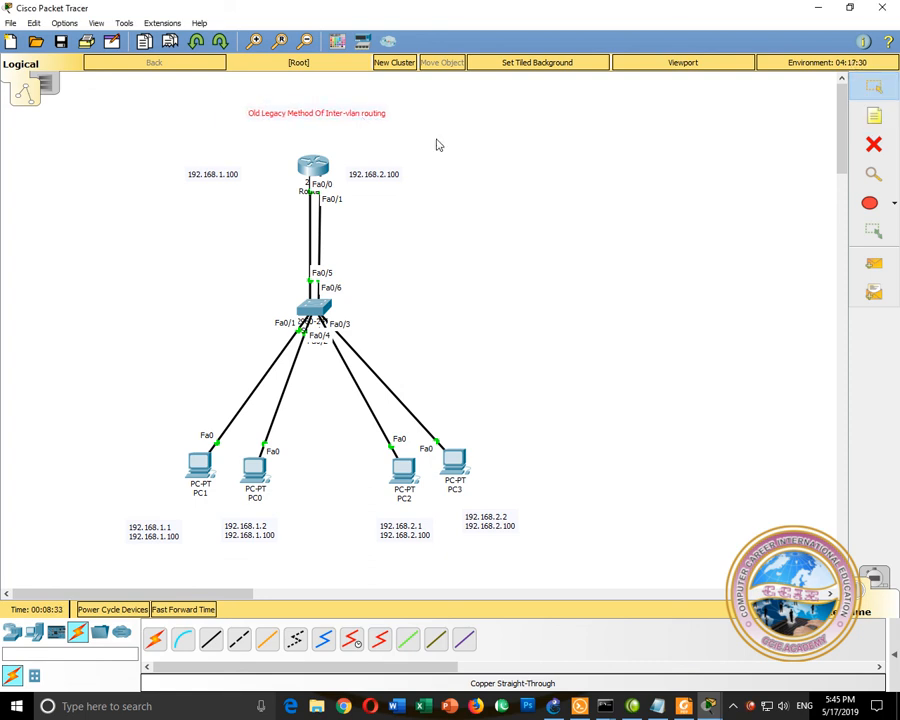